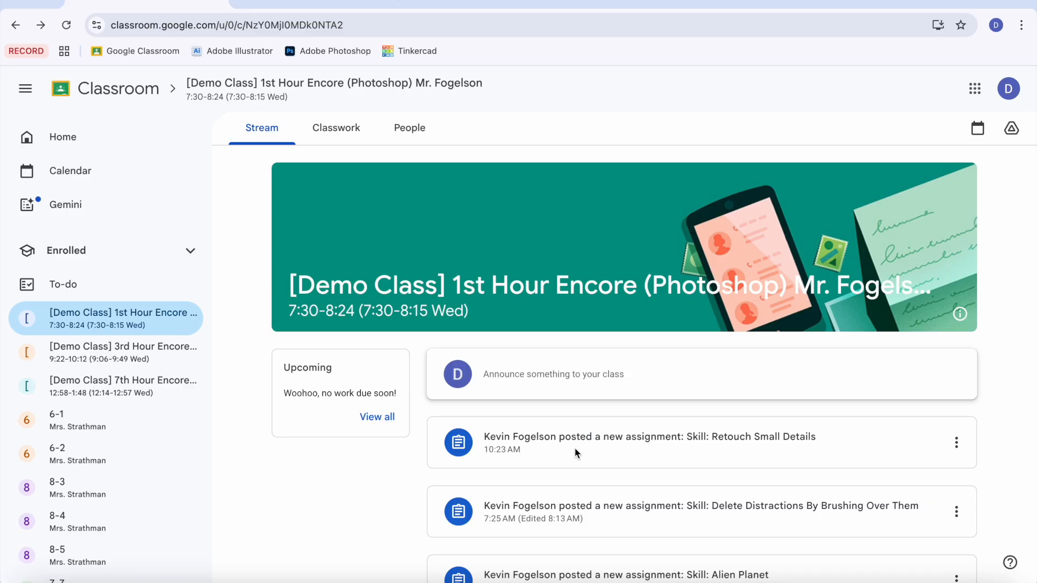
Step: Search the web for "side of buildings" in a new browser tab and show the image results
left_click(416, 1)
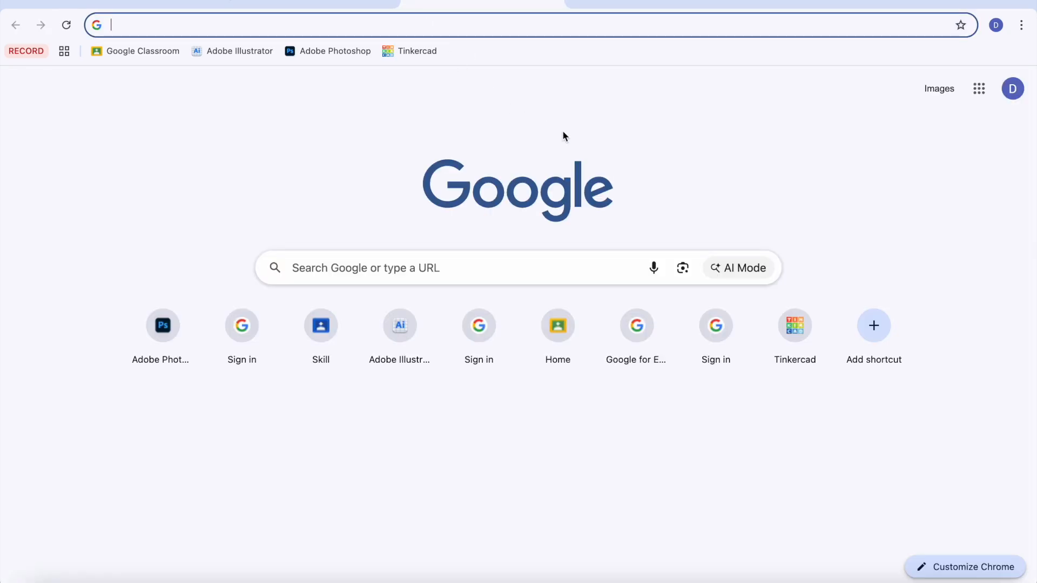
type("side of buildings")
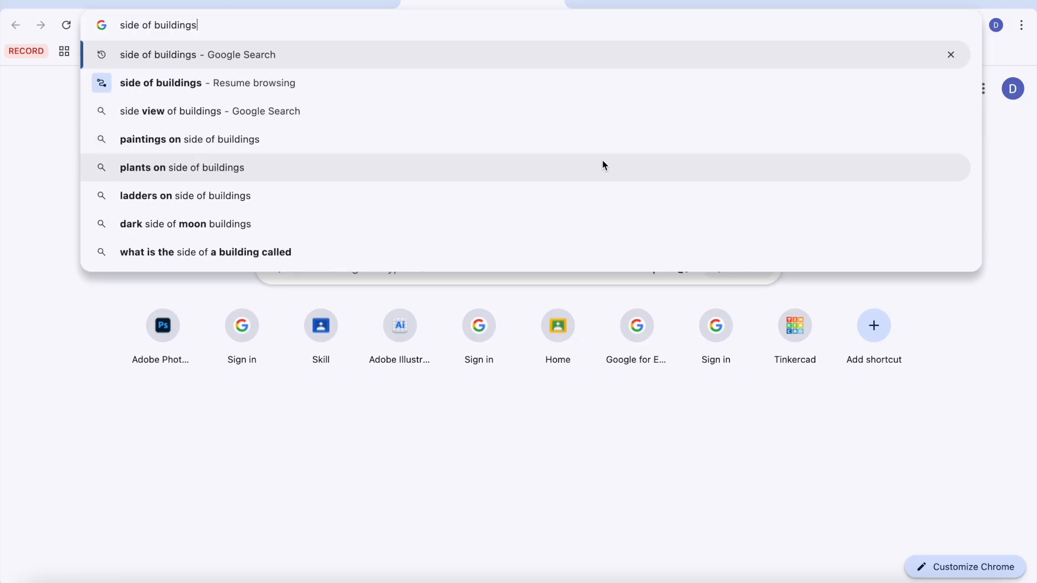
key("Return")
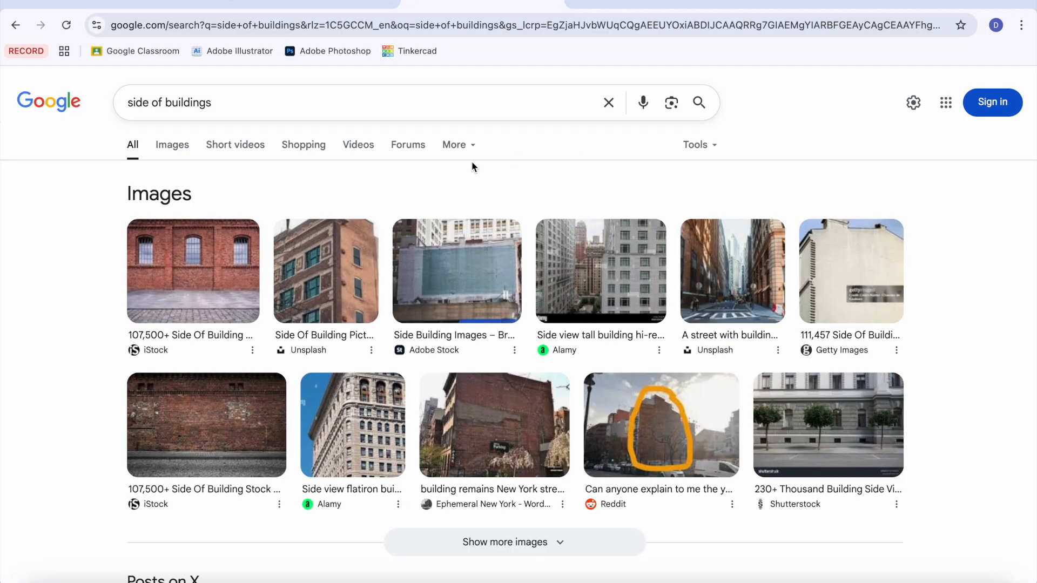
left_click(183, 155)
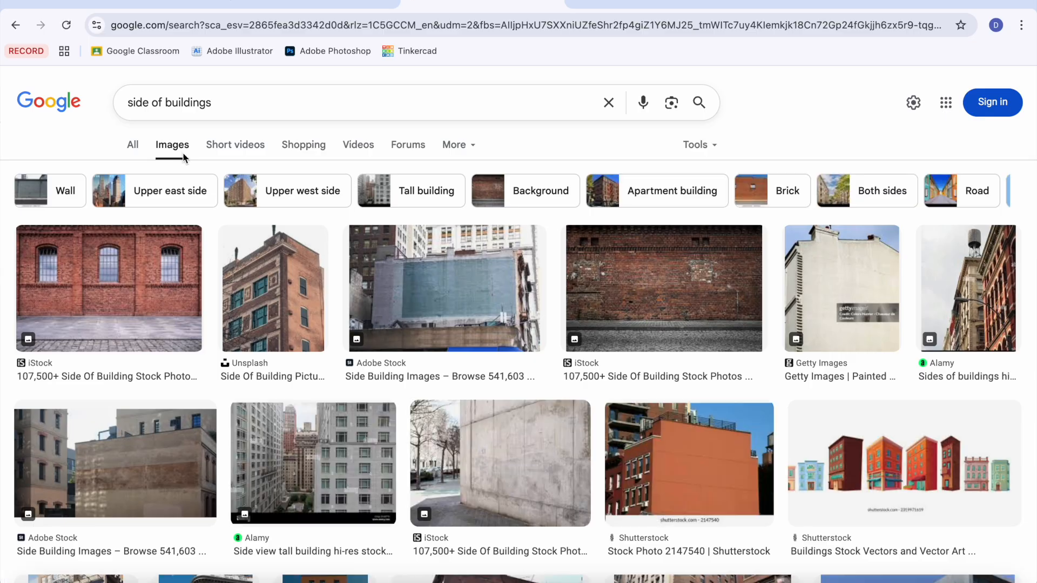
Step: Limit the image results to the Large size and browse them for a suitable building photo
left_click(702, 145)
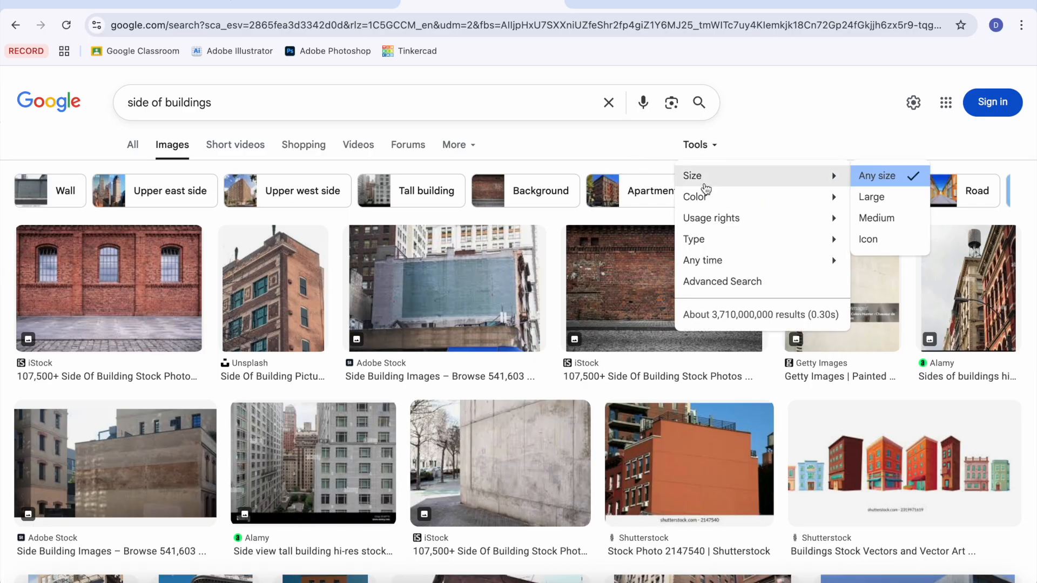
mouse_move(806, 176)
left_click(863, 195)
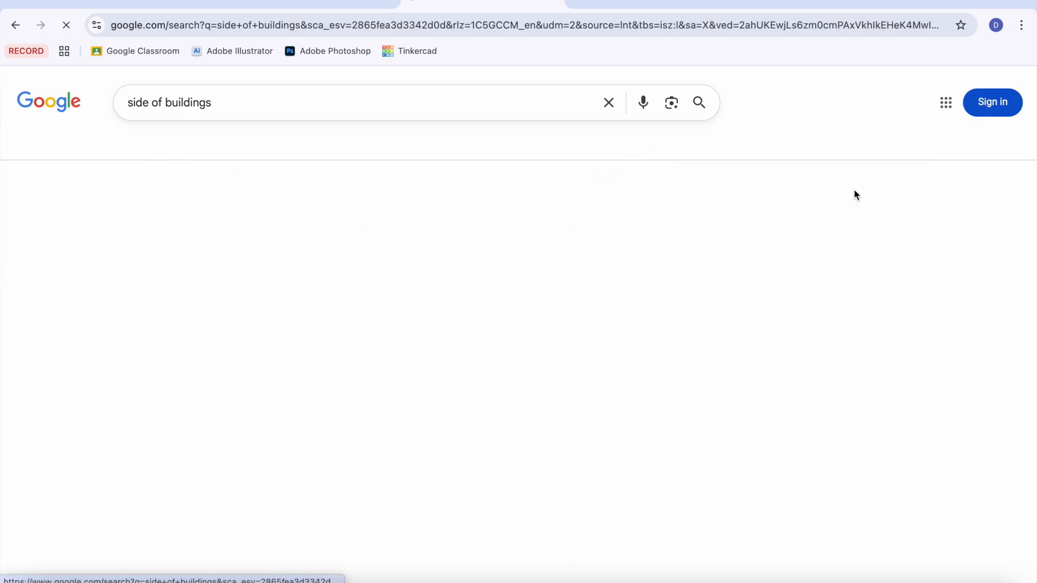
scroll(695, 241, "down", 5)
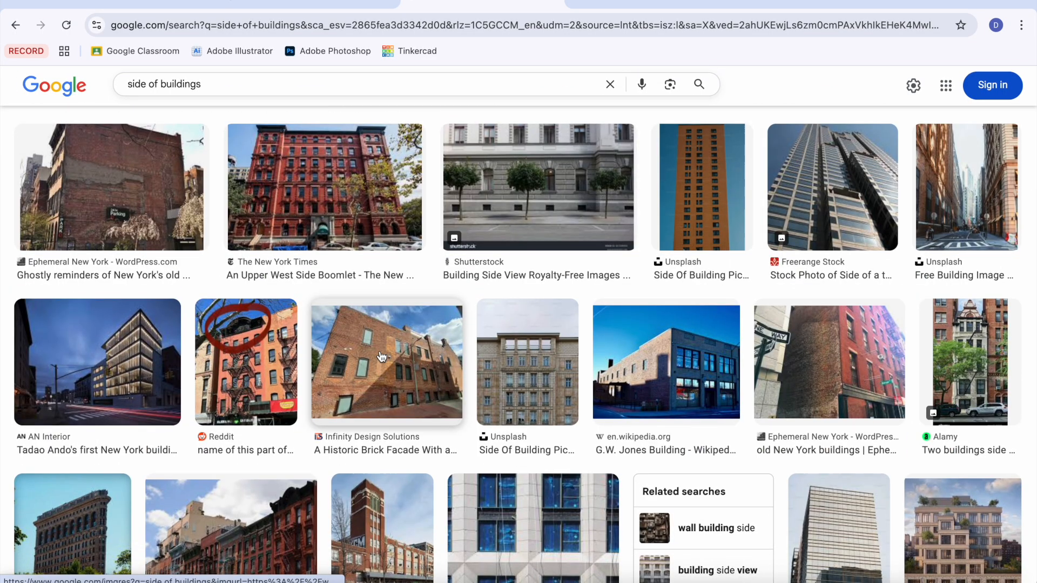
Step: Open the preview of the historic brick facade photo from Infinity Design Solutions and save the image to the desktop
left_click(381, 356)
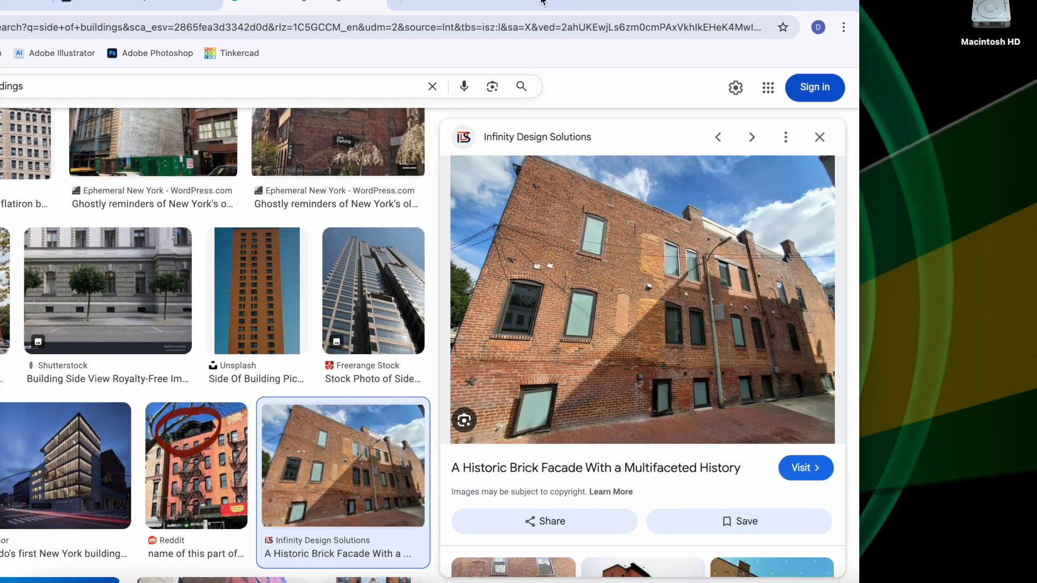
left_click_drag(542, 1, 531, 1)
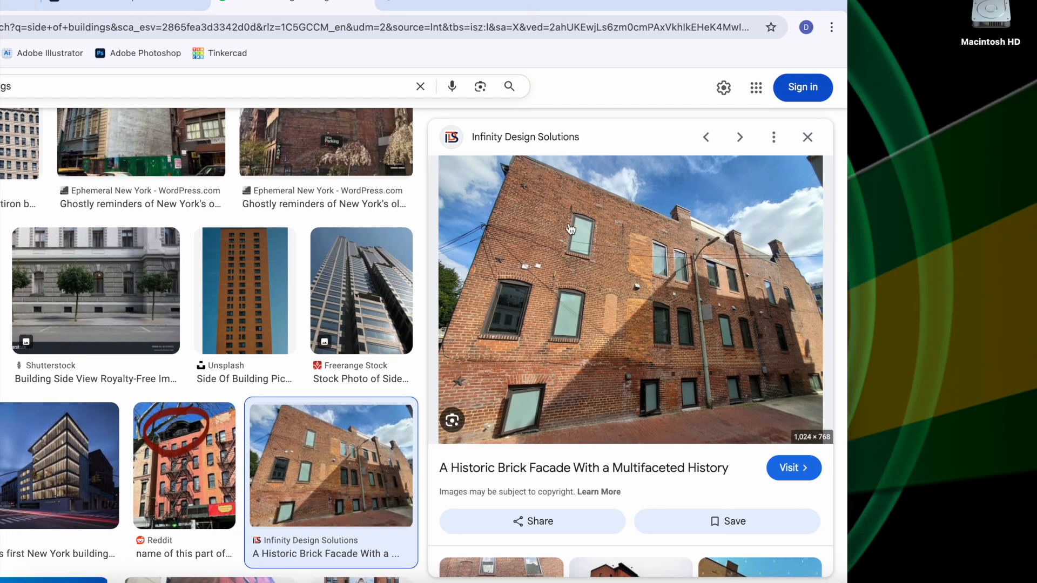
left_click_drag(588, 250, 976, 100)
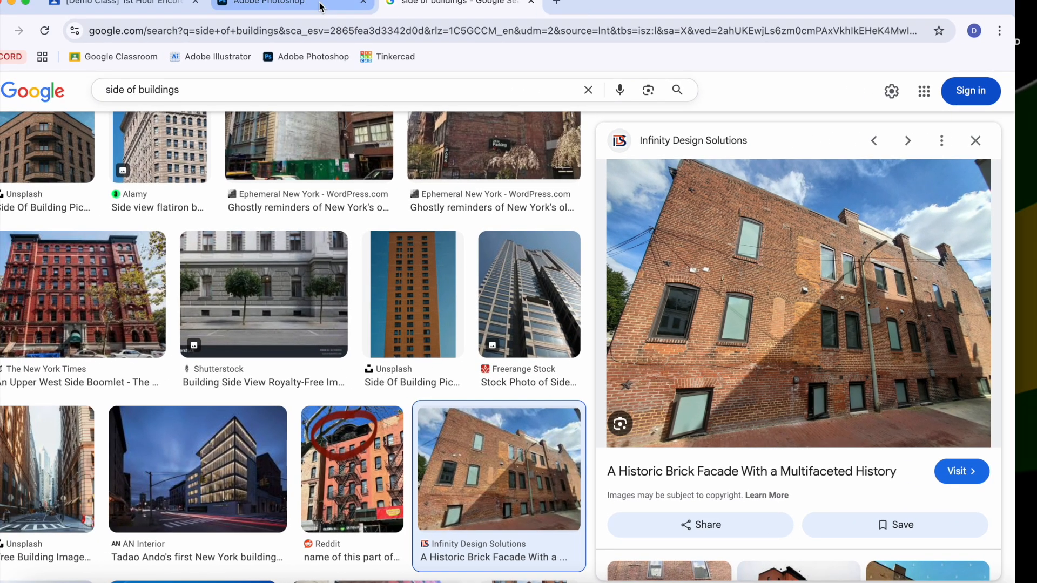
Step: Switch to Photoshop on the web, open the "Retouch small details" tutorial and import side-brick-facade.jpg from the desktop
left_click(156, 5)
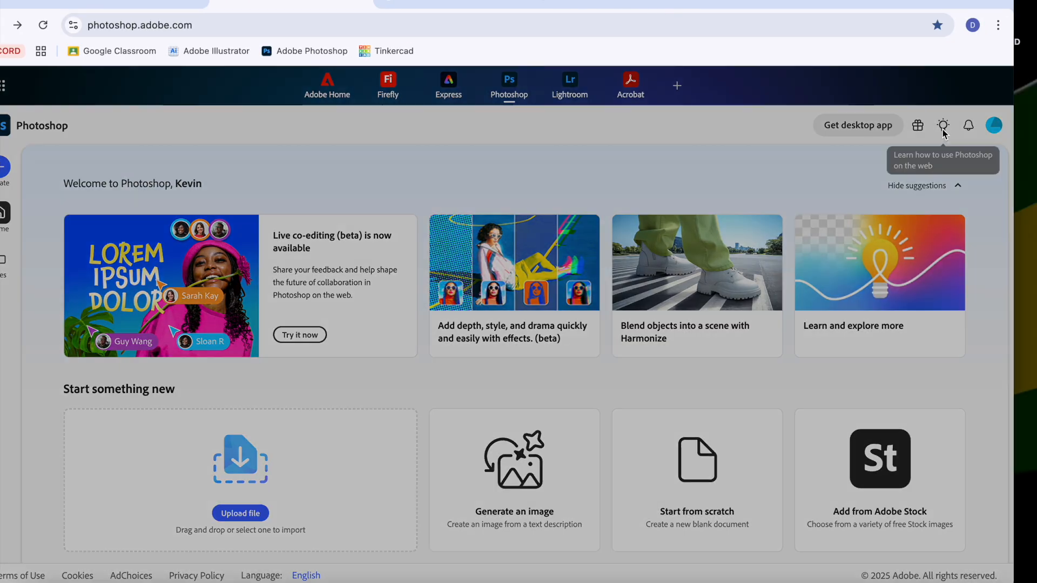
left_click(1006, 125)
left_click(267, 223)
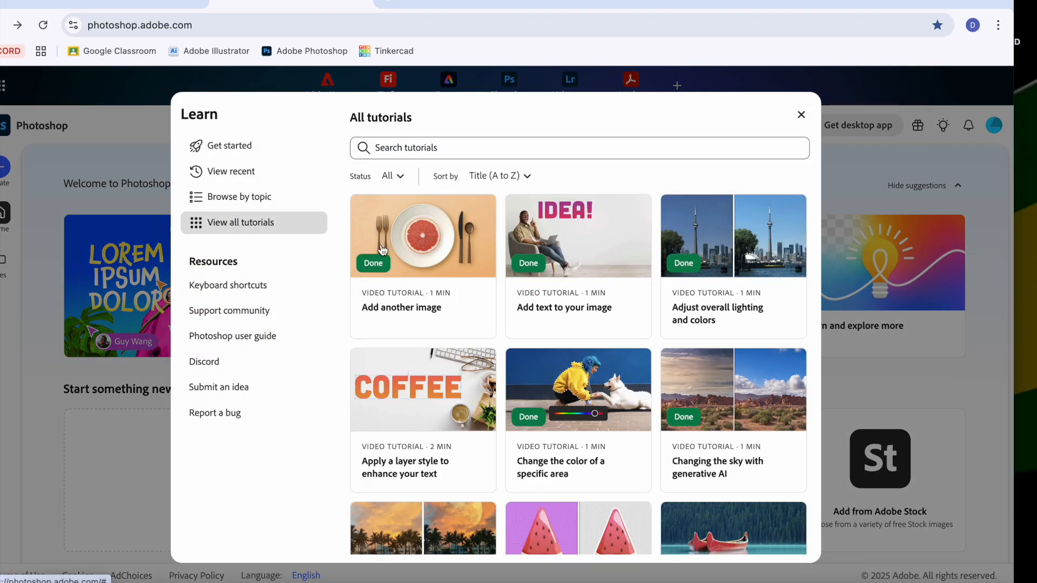
scroll(509, 272, "down", 13)
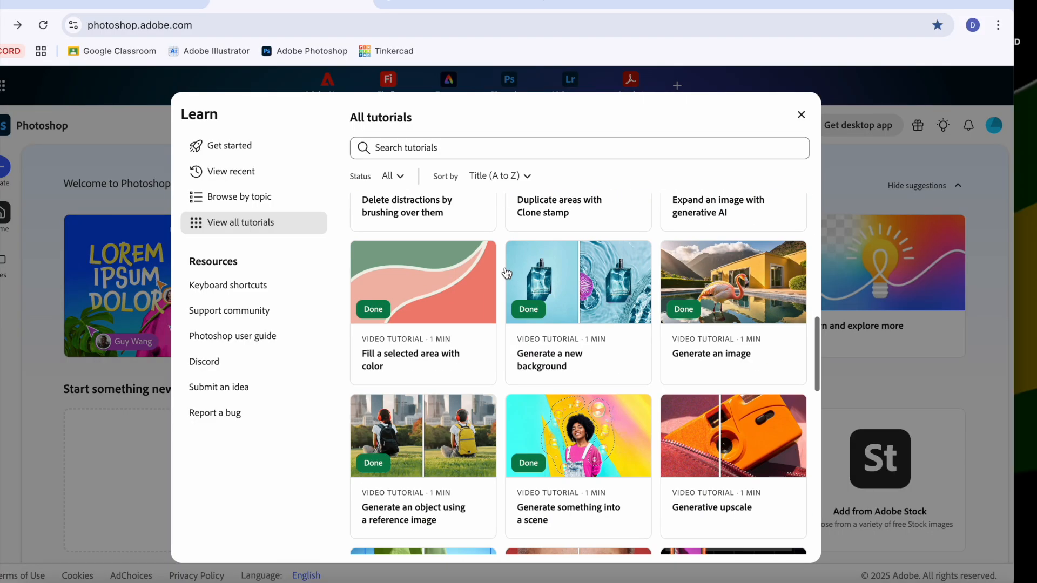
scroll(506, 273, "down", 10)
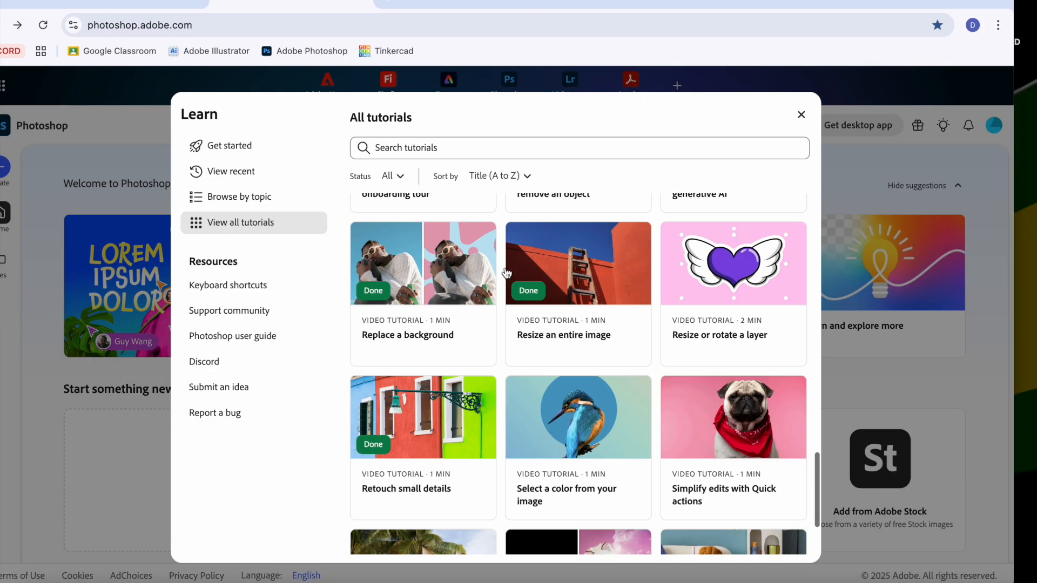
scroll(503, 273, "down", 1)
left_click(432, 378)
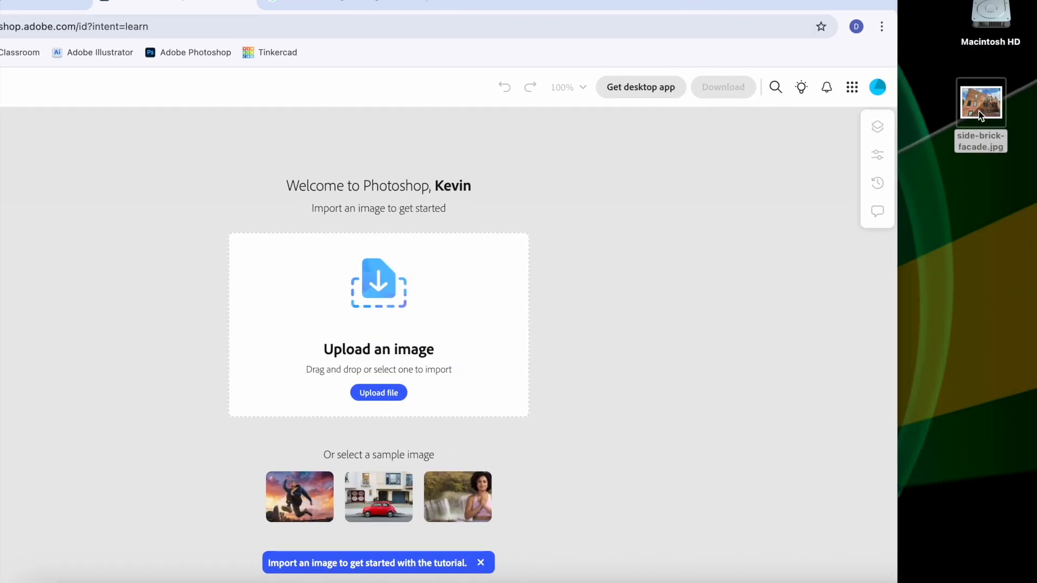
left_click_drag(979, 111, 482, 291)
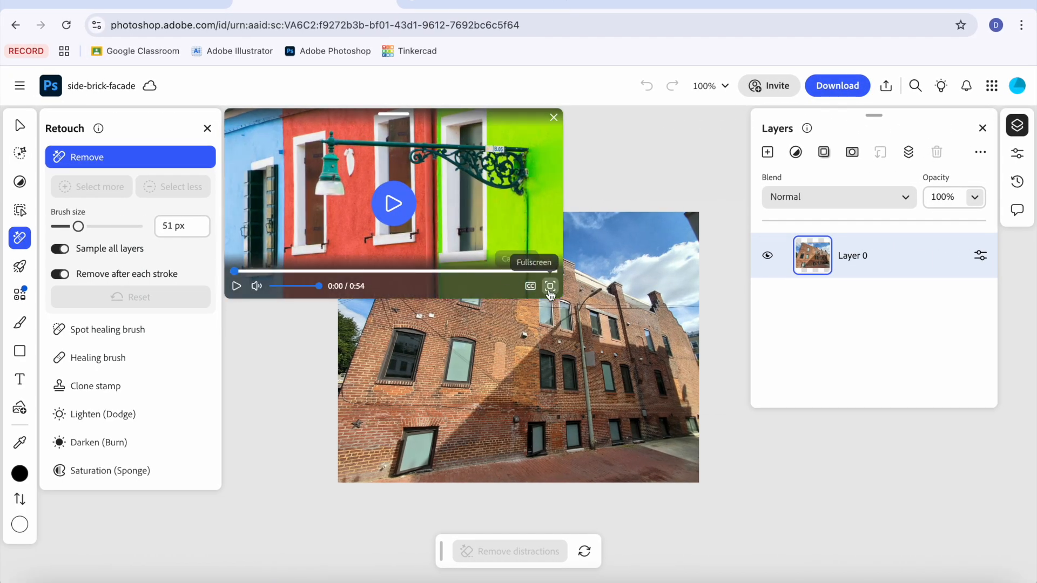
Step: Watch the retouching tutorial video in full screen to the end and close the video
left_click(410, 289)
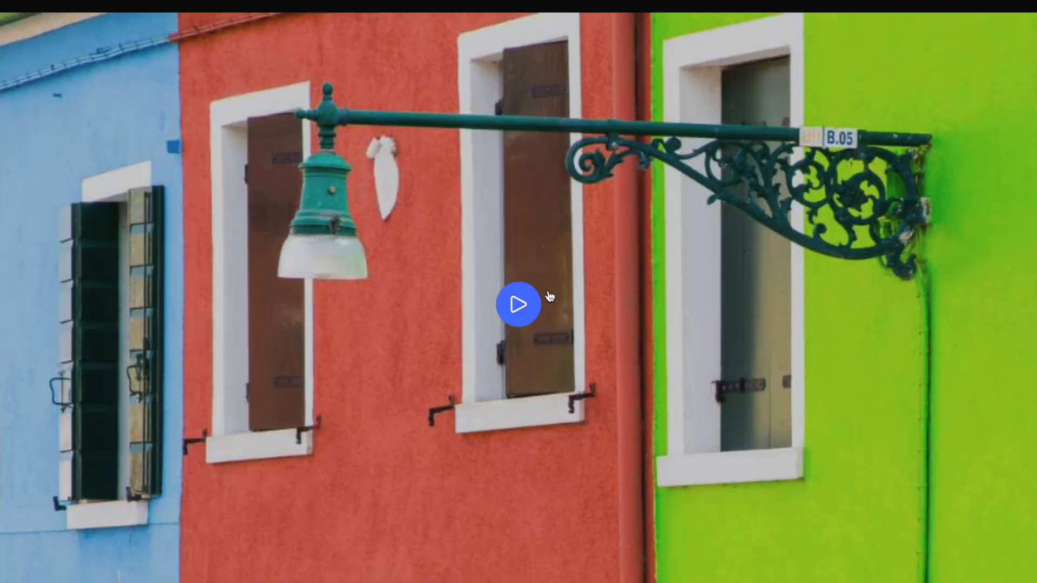
left_click(517, 304)
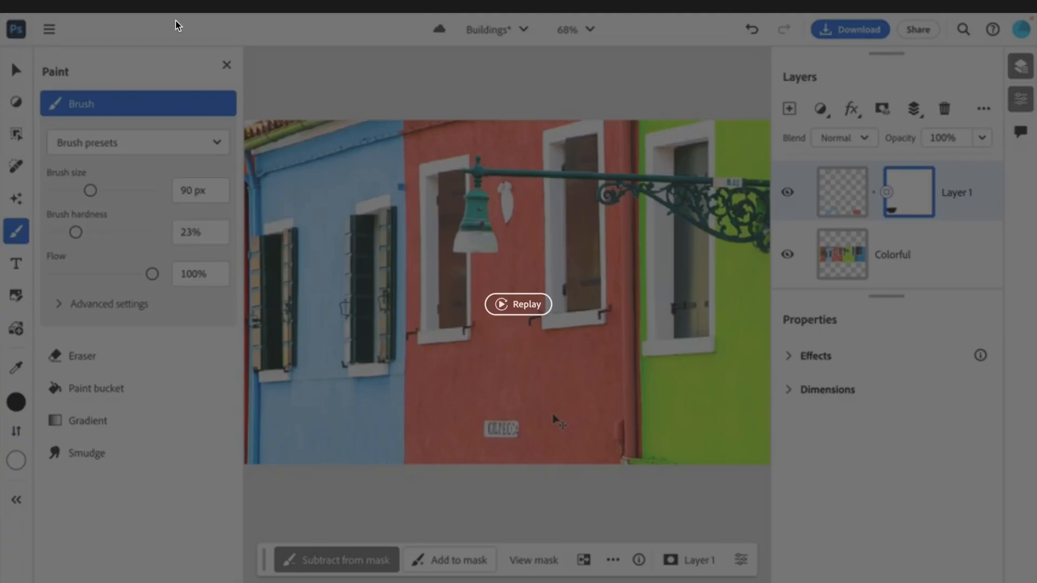
key("Escape")
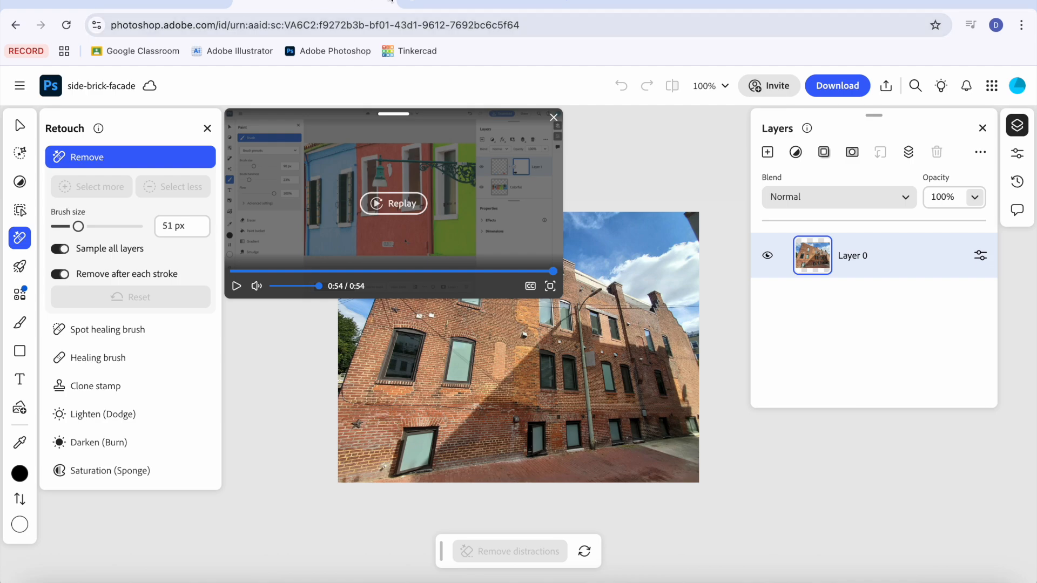
left_click(553, 118)
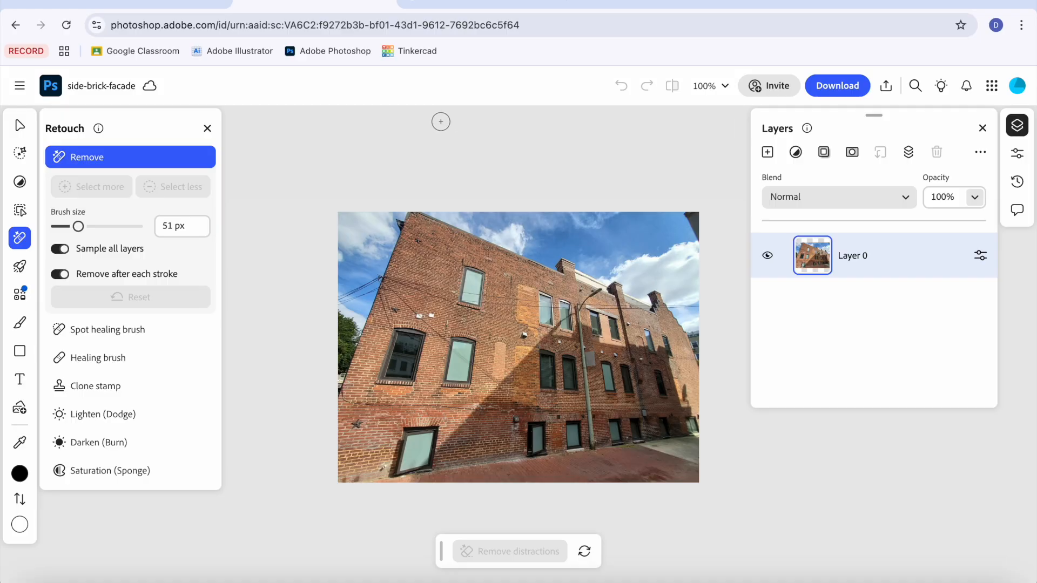
Step: Choose the Spot healing brush and add a new empty layer above the brick facade photo
key("ctrl+equal")
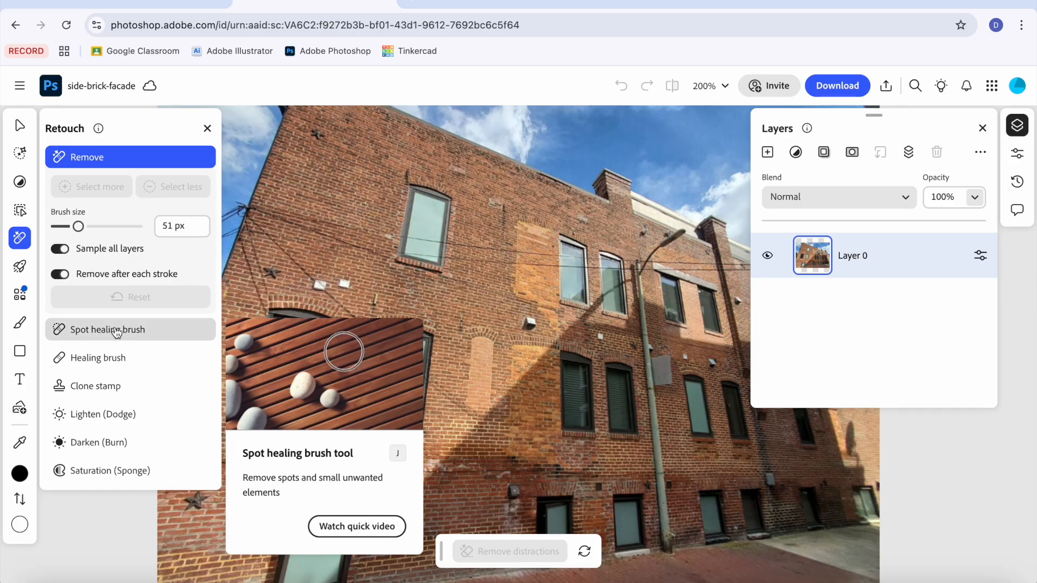
left_click(117, 331)
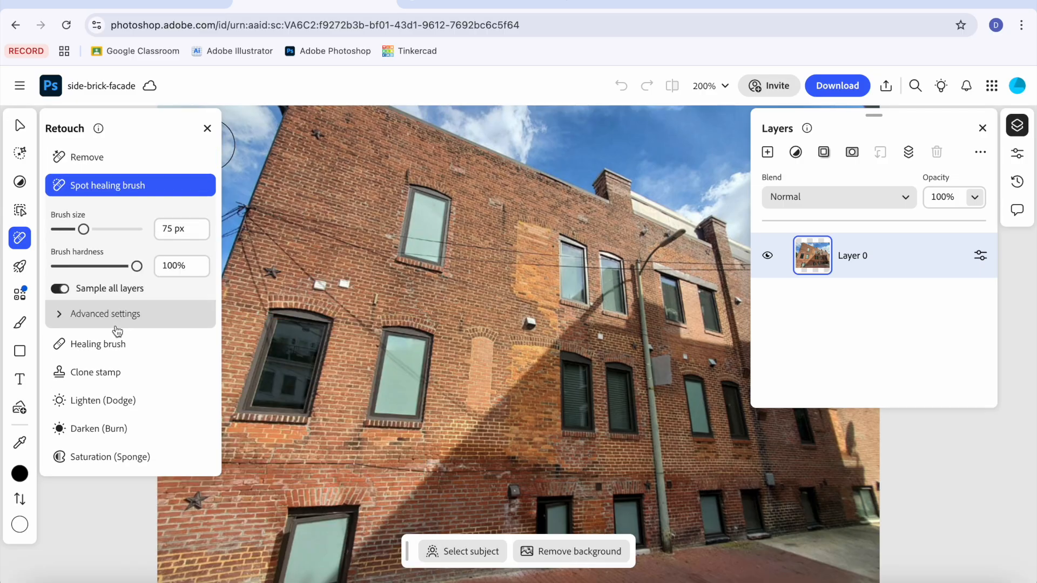
left_click(95, 290)
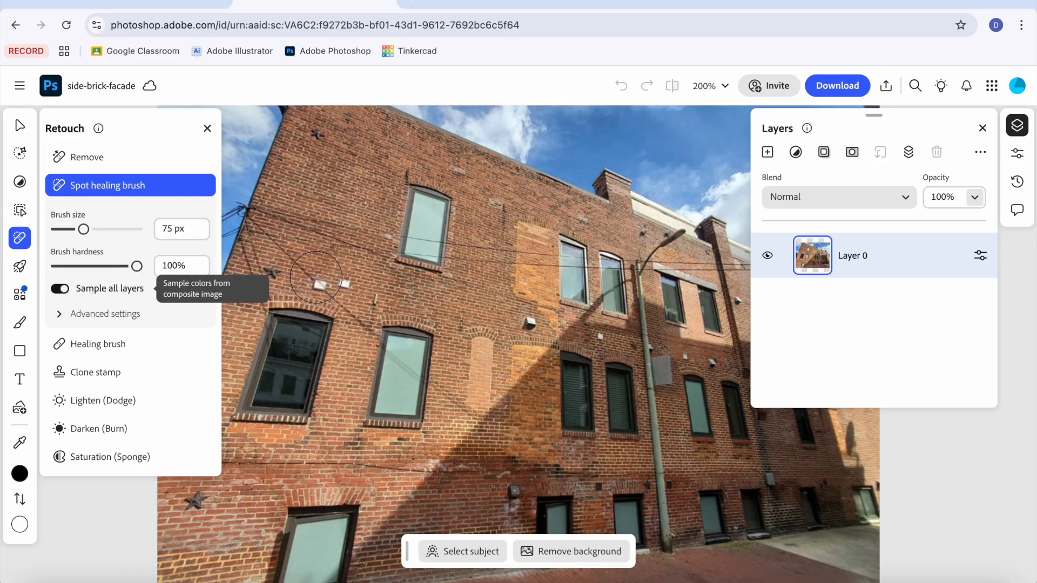
left_click(768, 153)
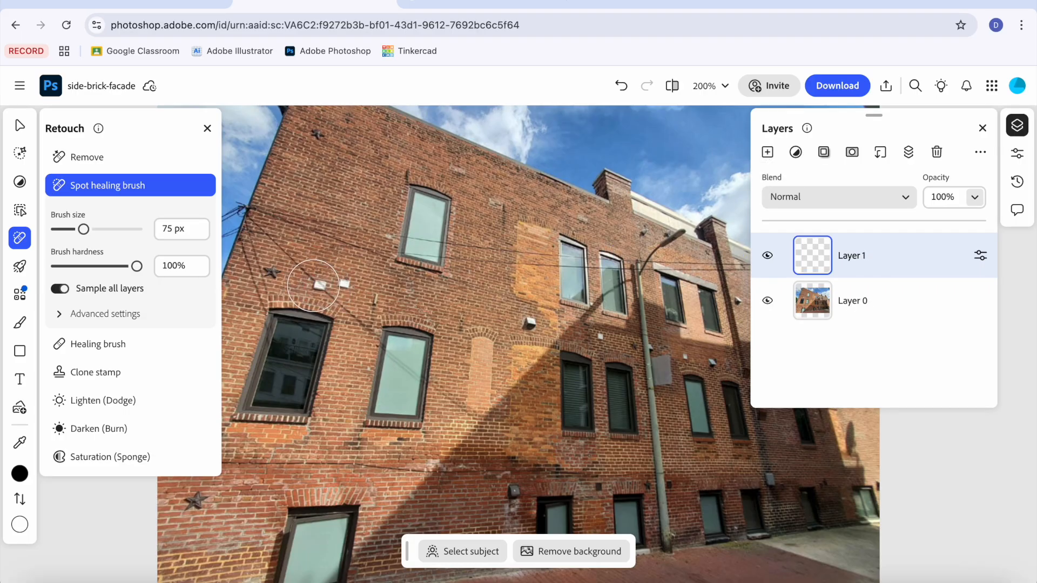
Step: Set the Spot healing brush to 45 px and heal away the two white fixtures above the large upper windows
key("bracketleft")
key("bracketleft")
key("bracketleft")
key("bracketleft")
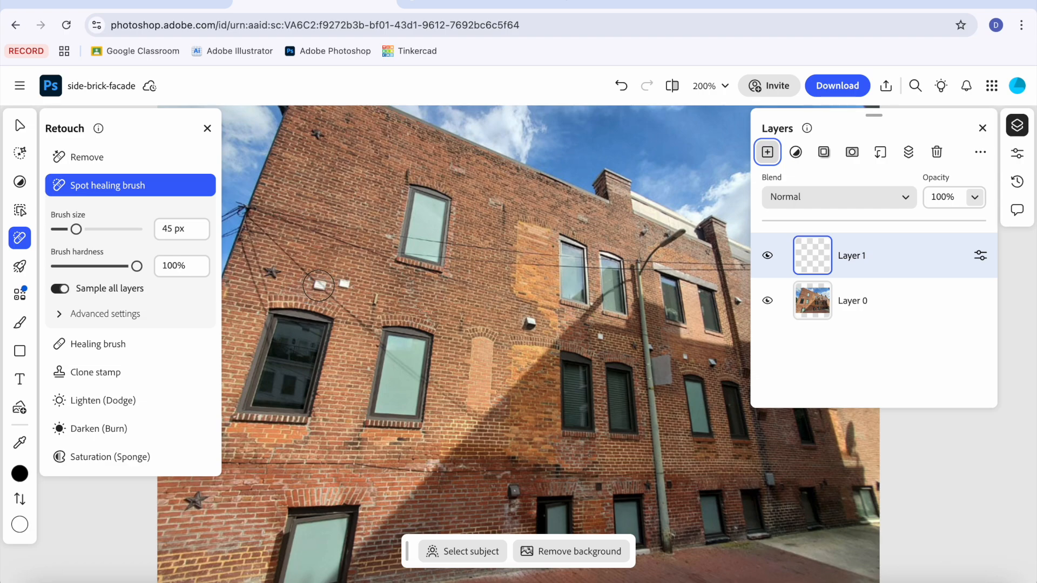
left_click(319, 285)
left_click(344, 283)
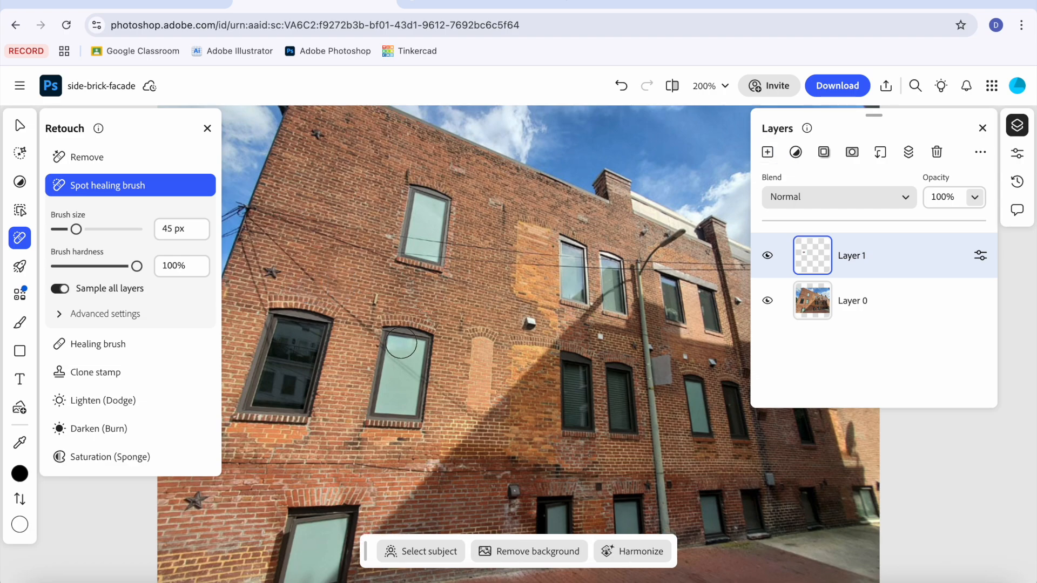
left_click(377, 304)
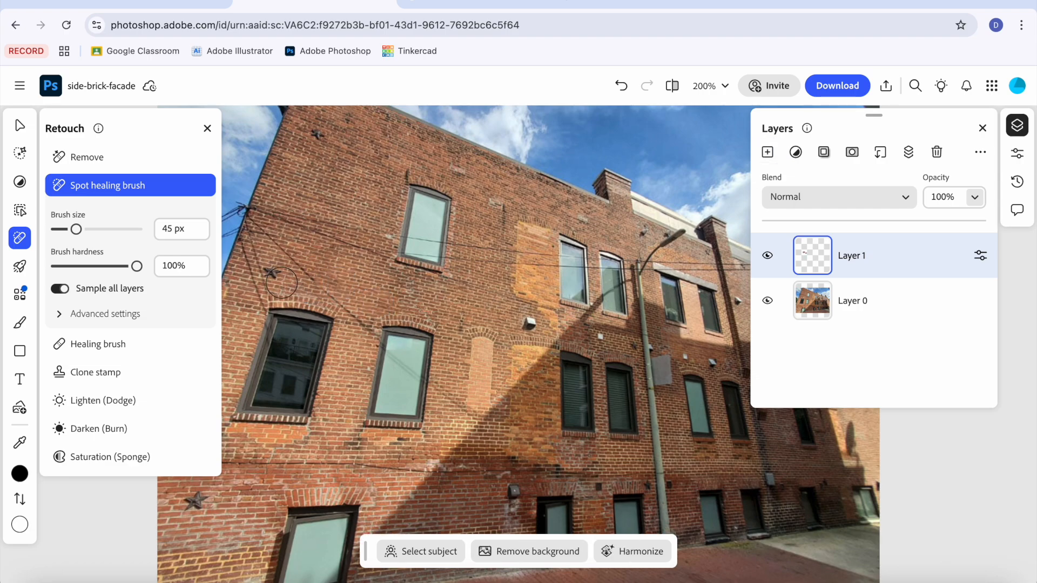
Step: Heal away the two dark stars on the upper brick wall, redoing the one near the building's edge with a 35 px brush
left_click(319, 132)
left_click(273, 272)
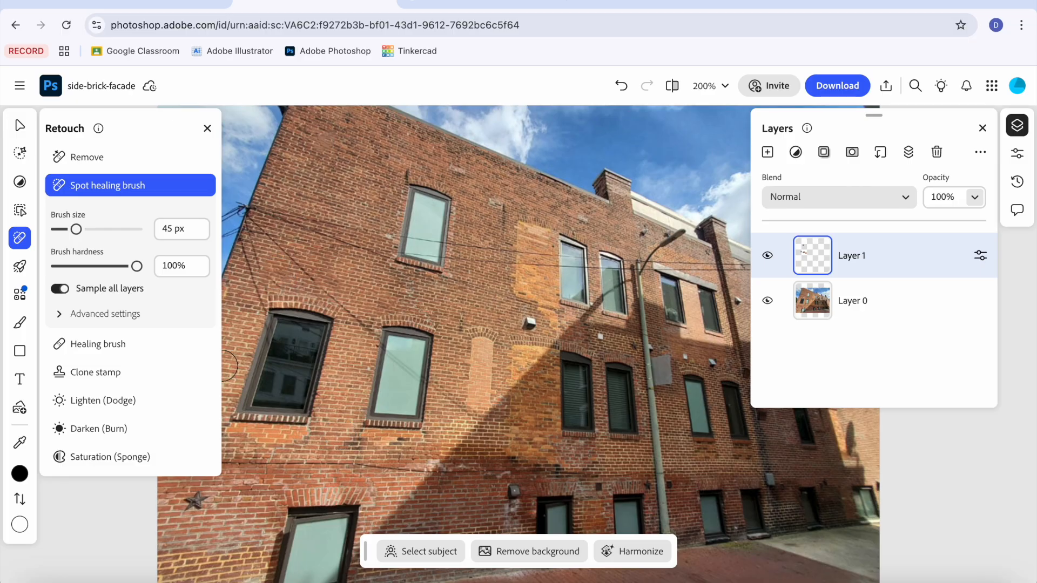
key("ctrl+z")
key("bracketleft")
key("bracketleft")
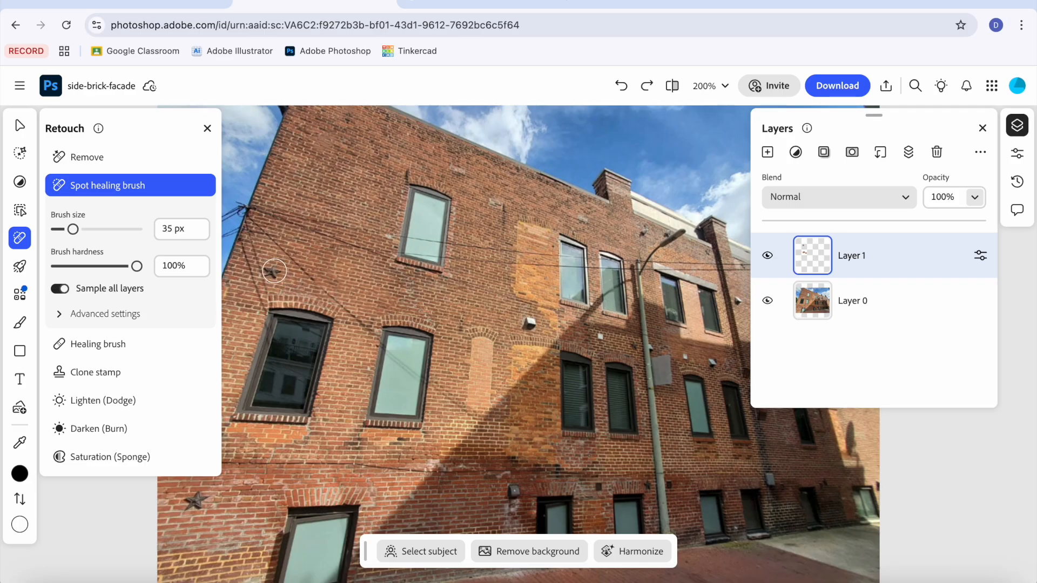
left_click(272, 271)
Step: Enlarge the healing brush to 50 px and heal away the star on the lower brick wall
key("bracketright")
key("bracketright")
key("bracketright")
key("bracketright")
key("bracketright")
left_click(200, 502)
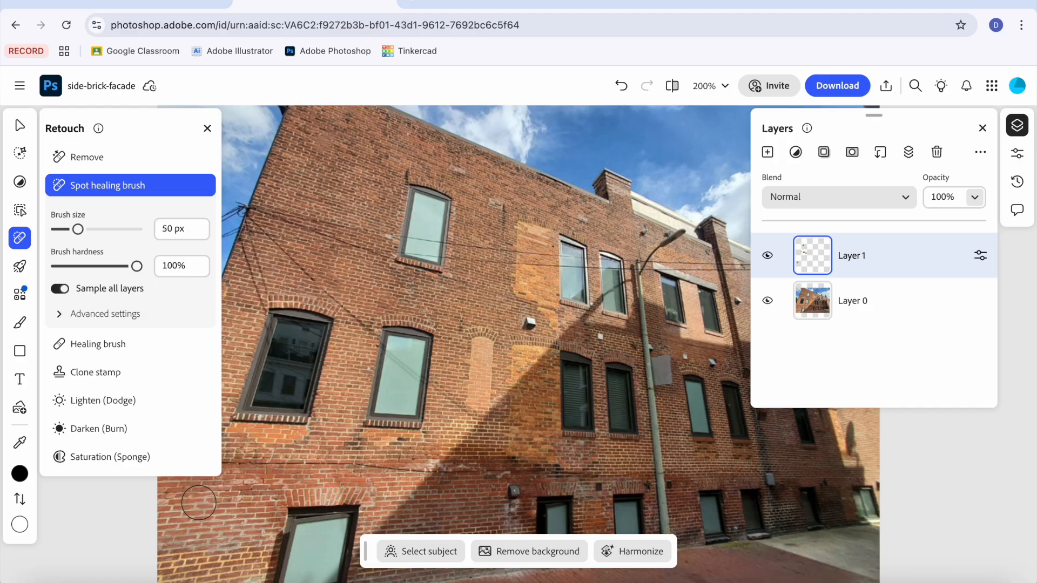
Step: Reduce the healing brush to 35 px and heal away the lamp and small white box on the middle of the wall
key("bracketleft")
key("bracketleft")
key("bracketleft")
left_click(528, 324)
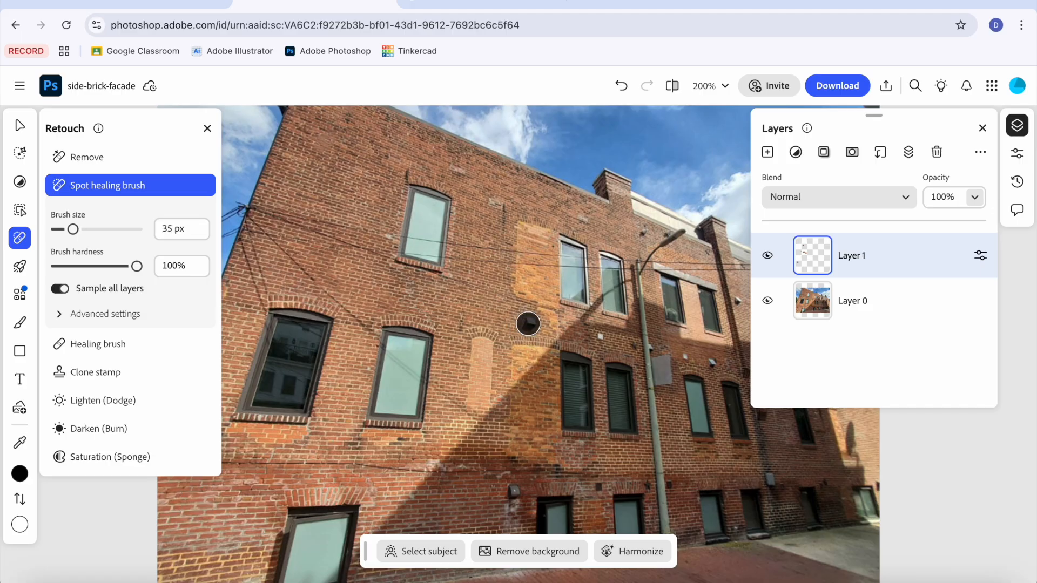
left_click(600, 336)
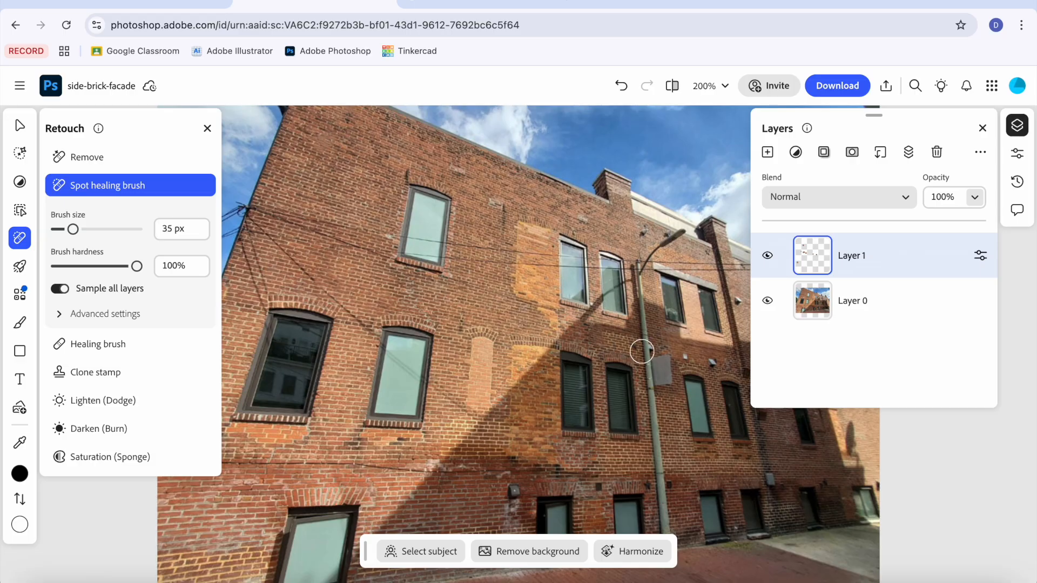
Step: Heal away the dark box beside the middle basement window with a 35 px brush
key("bracketleft")
key("bracketleft")
key("bracketleft")
key("bracketright")
key("bracketright")
key("bracketright")
left_click(513, 491)
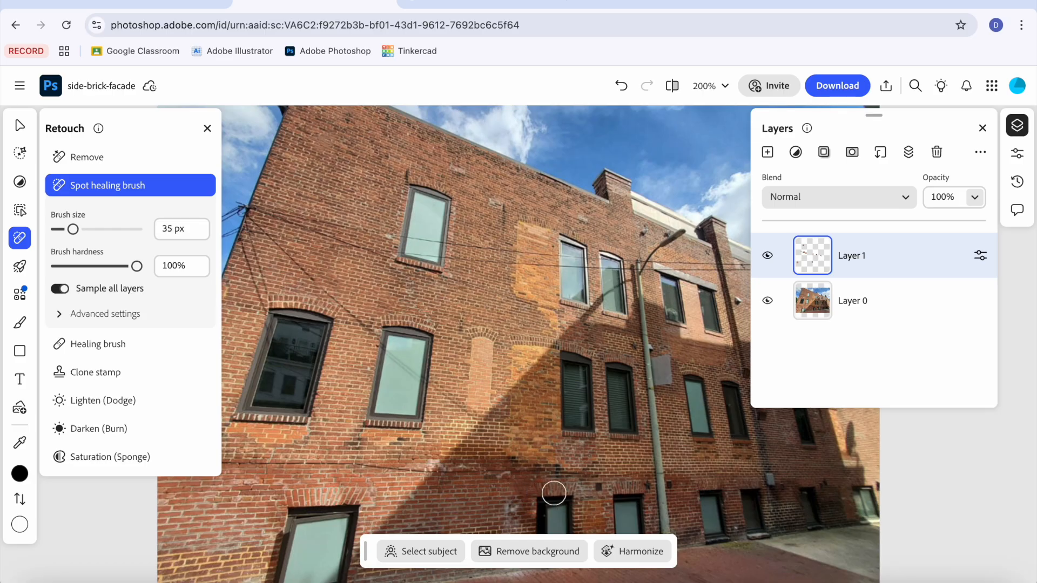
Step: Reduce the healing brush to 20 px and heal away the two small spots near the middle basement windows
key("bracketleft")
key("bracketleft")
key("bracketleft")
left_click(598, 487)
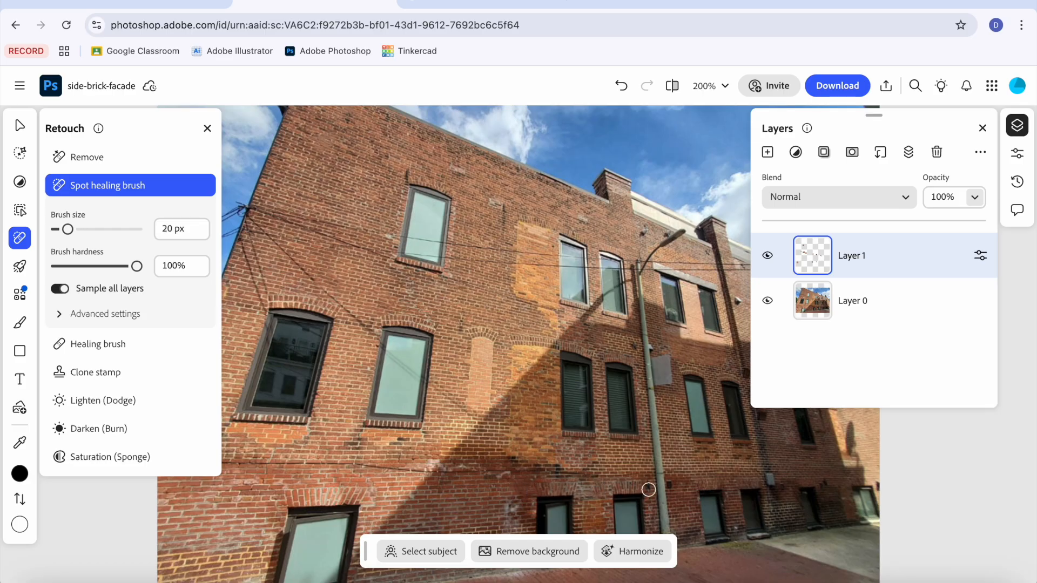
left_click(670, 484)
Step: Enlarge the healing brush to 35 px and heal away the dark box above the basement windows at the building's far end
key("bracketright")
key("bracketright")
key("bracketright")
key("bracketright")
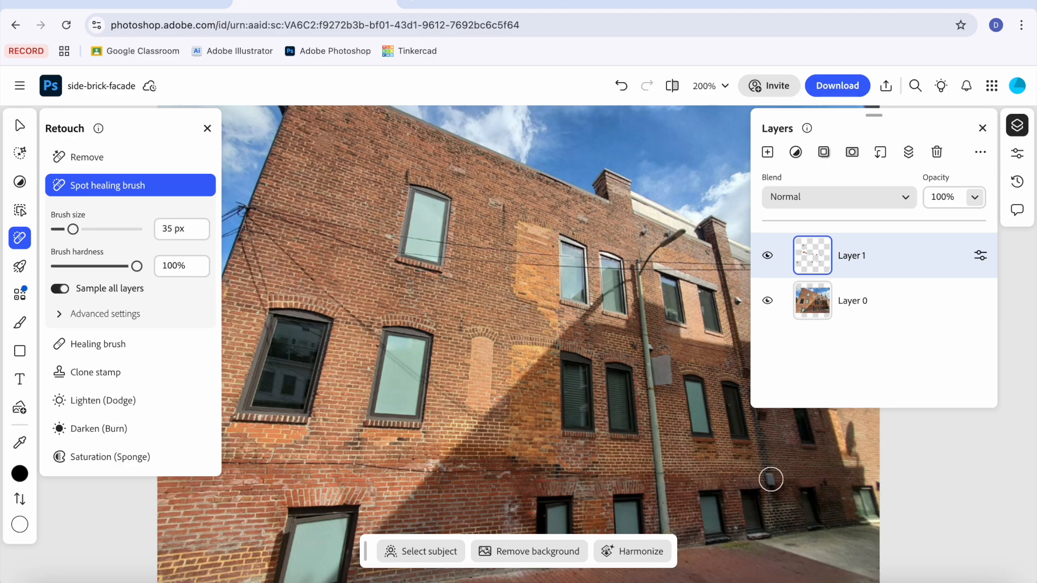
Step: Hide the layer list, reduce the healing brush to 20 px and heal away the small fixtures on the wall's upper far end
left_click(983, 128)
key("bracketleft")
key("bracketleft")
key("bracketleft")
key("bracketleft")
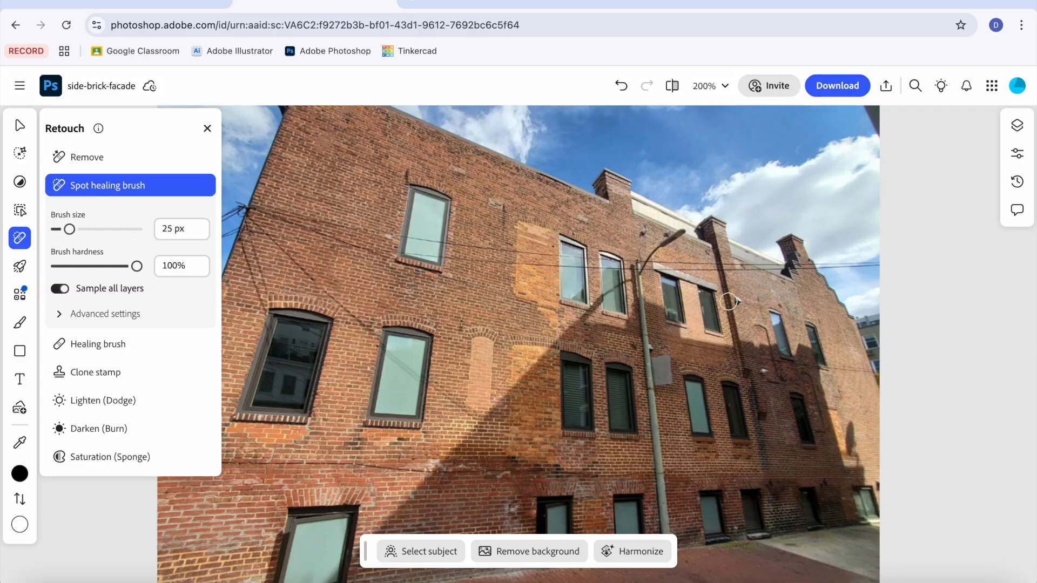
left_click(646, 233)
left_click(664, 234)
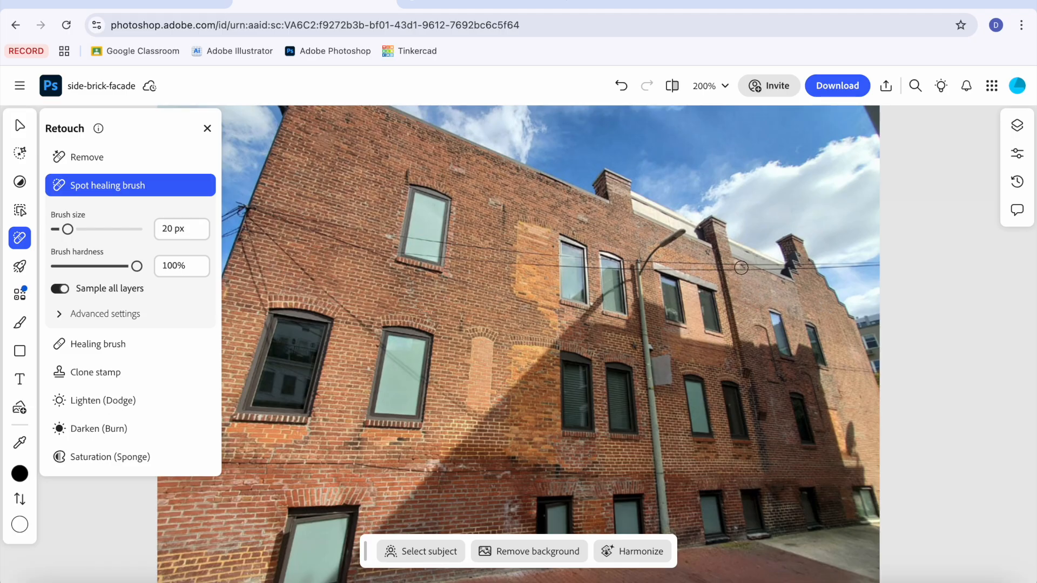
Step: Undo the last heal, then heal a spot beside the far chimney and the lighter arched brick patch on the middle of the wall
key("ctrl+z")
left_click(784, 283)
mouse_move(470, 334)
left_mouse_down()
mouse_move(495, 340)
mouse_move(481, 346)
mouse_move(474, 400)
mouse_move(474, 341)
mouse_move(472, 407)
mouse_move(489, 410)
mouse_move(491, 351)
mouse_move(481, 406)
left_mouse_up()
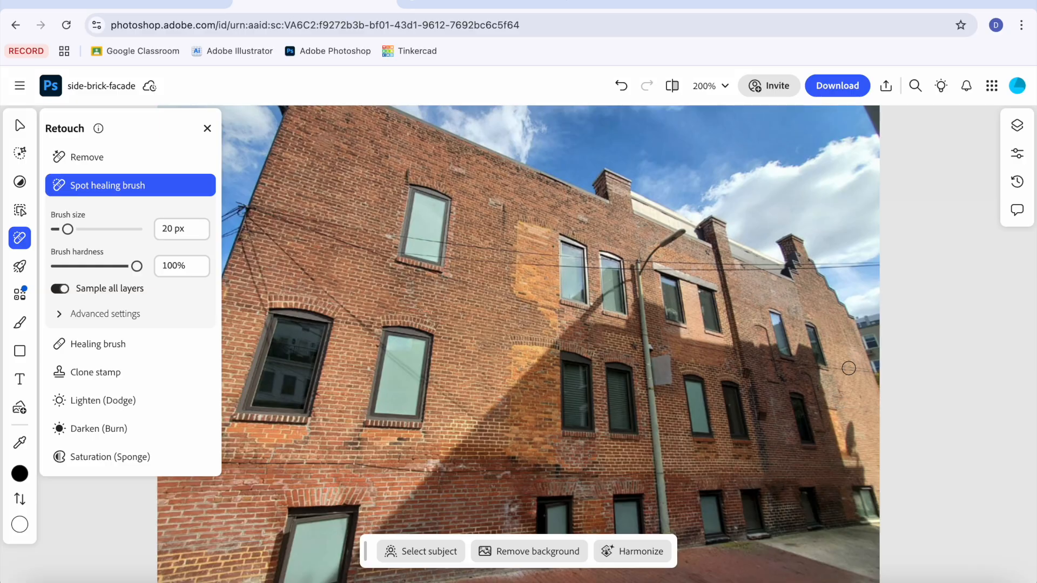
Step: Show the layer list and toggle Layer 1's visibility repeatedly to compare the photo before and after retouching, leaving the layer visible
left_click(1017, 125)
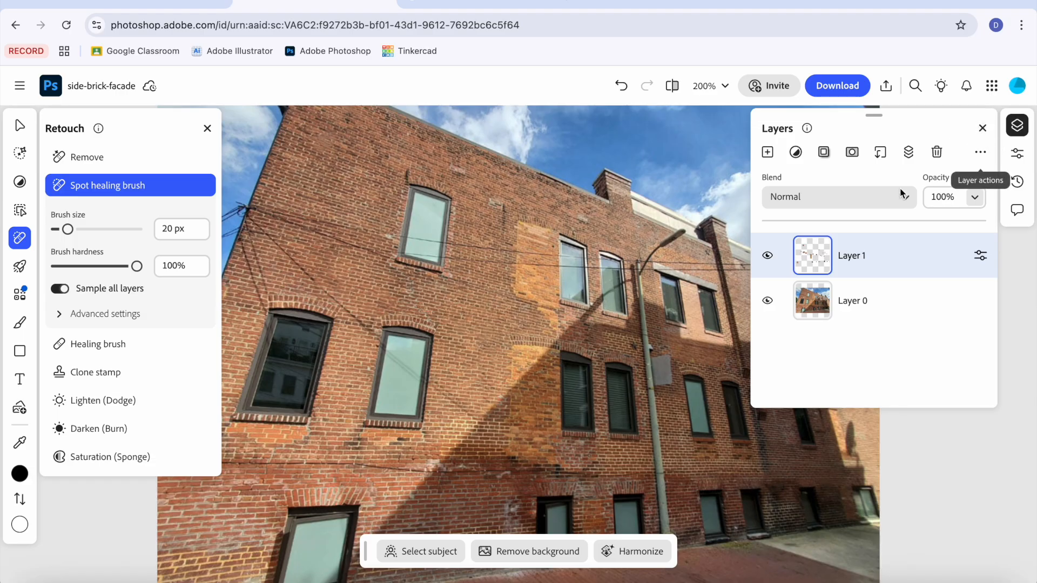
left_click(768, 258)
left_click(768, 256)
left_click(768, 256)
left_click(768, 256)
left_click(768, 256)
left_click(768, 256)
left_click(768, 256)
left_click(768, 257)
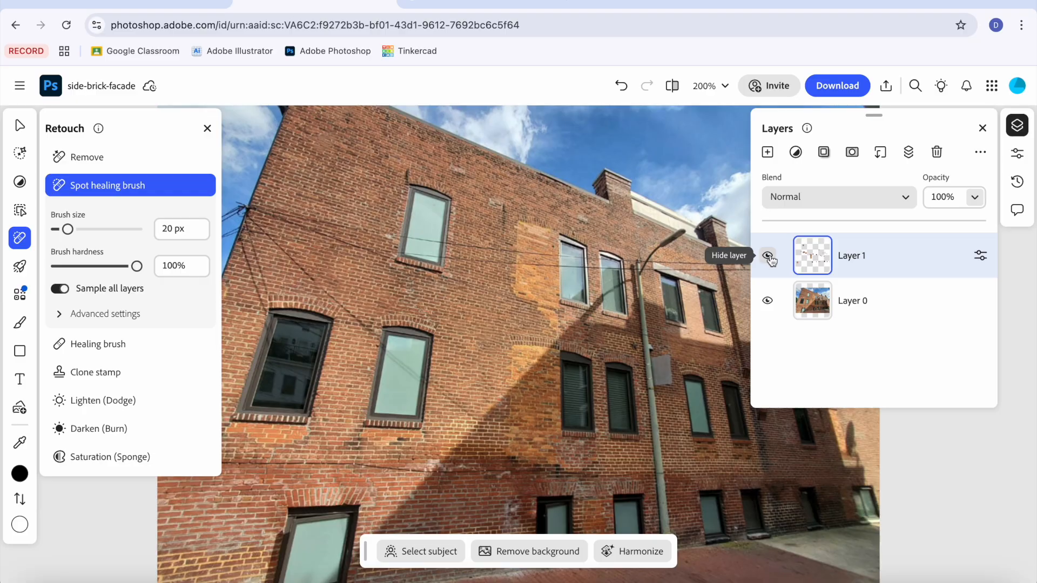
left_click(769, 257)
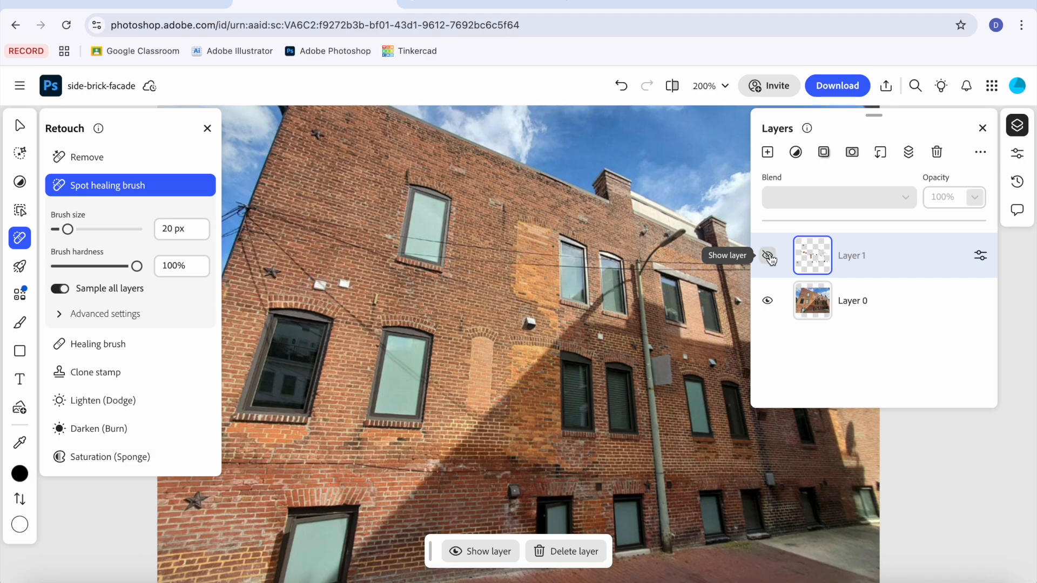
left_click(769, 257)
Step: Switch to the Brush tool and open the save dialog for downloading the image to the computer
key("b")
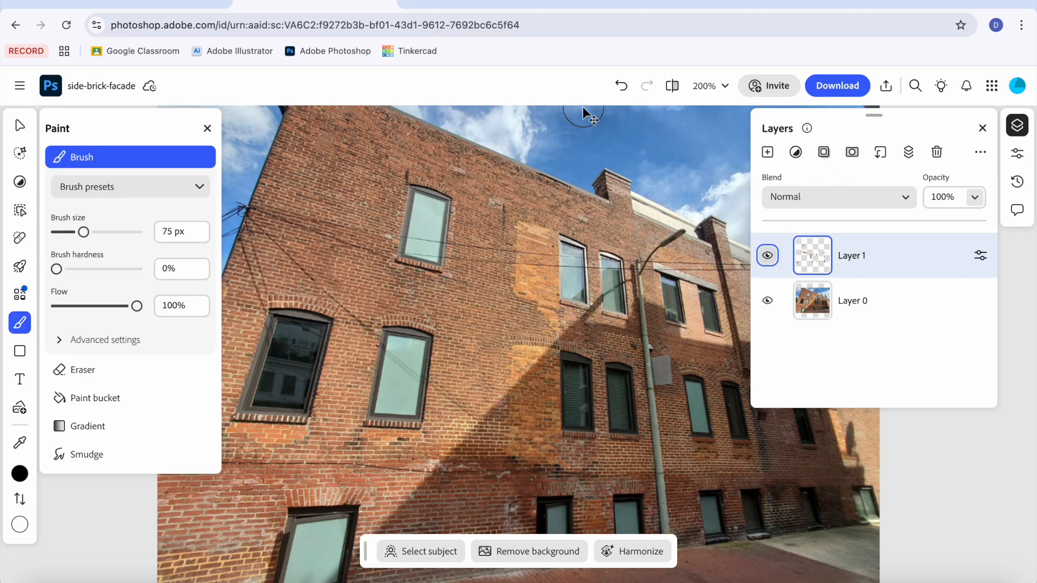
left_click(838, 87)
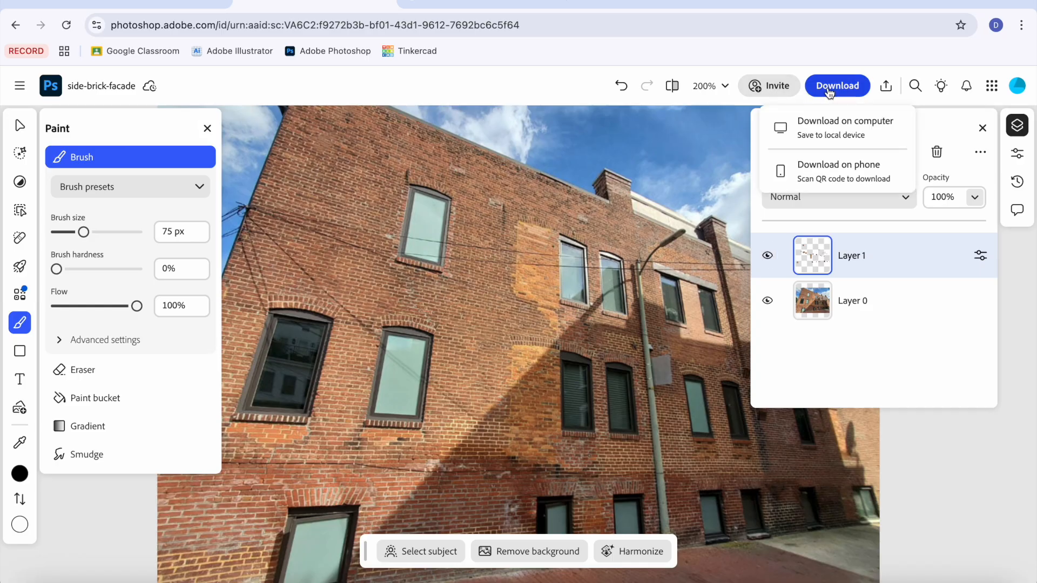
left_click(823, 128)
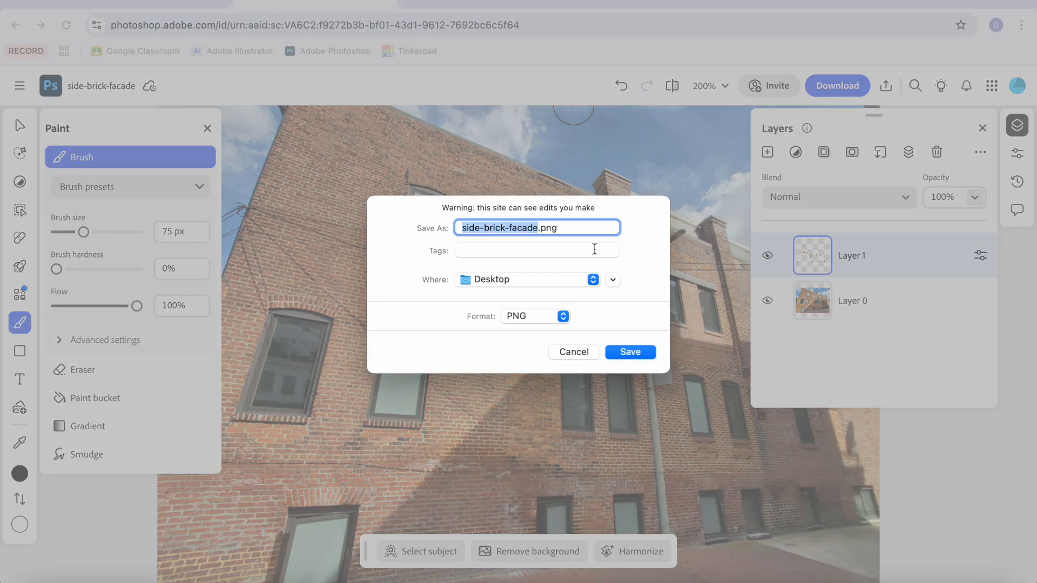
type("Retouch")
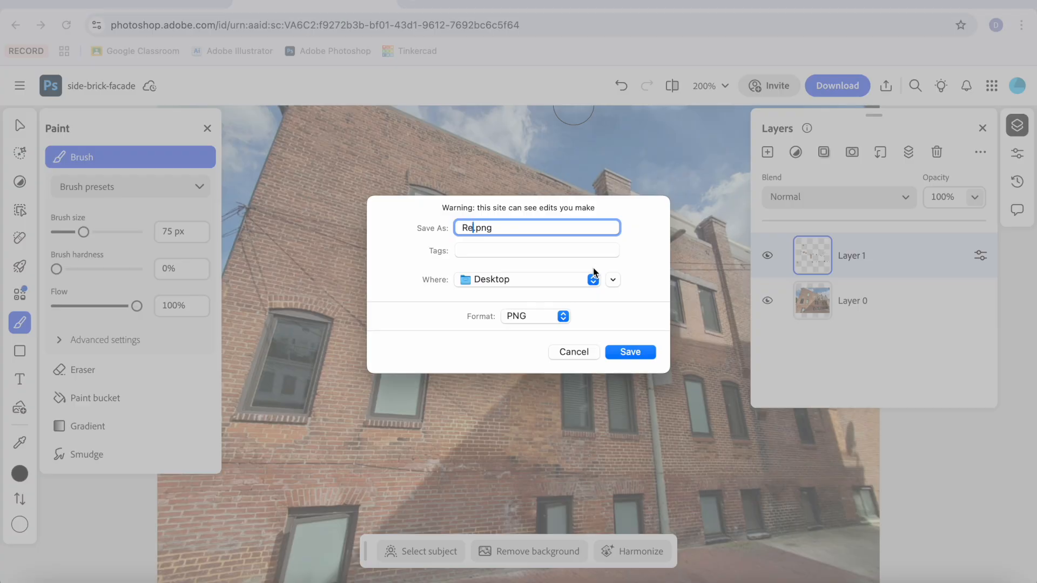
key("BackSpace")
key("BackSpace")
key("BackSpace")
key("BackSpace")
key("BackSpace")
key("BackSpace")
key("BackSpace")
Step: Save the retouched image to the Desktop as a PNG named Spot Heal Photo
type("Spor")
type(" Heal ")
type("Photo")
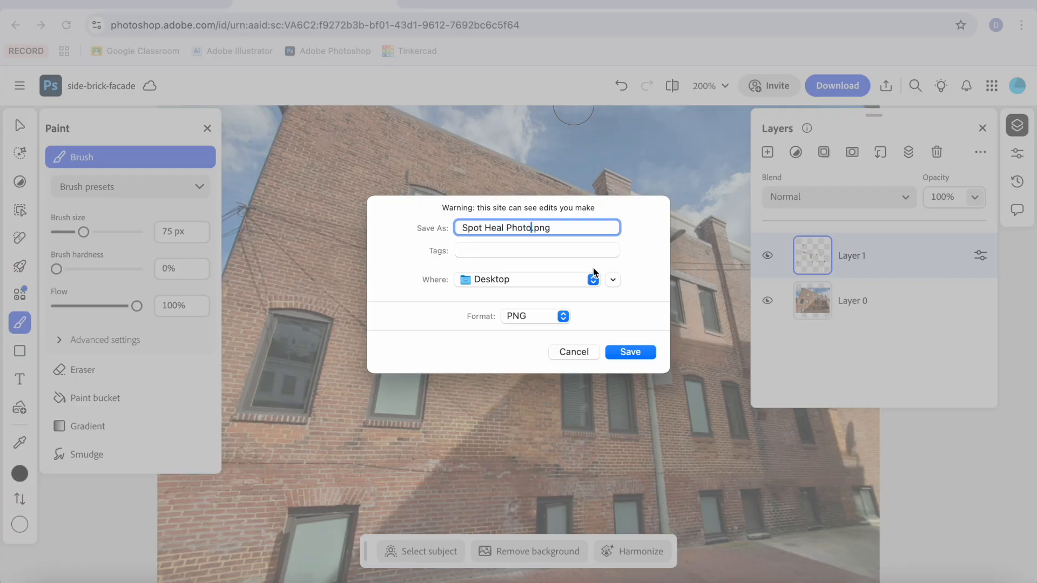
left_click(620, 352)
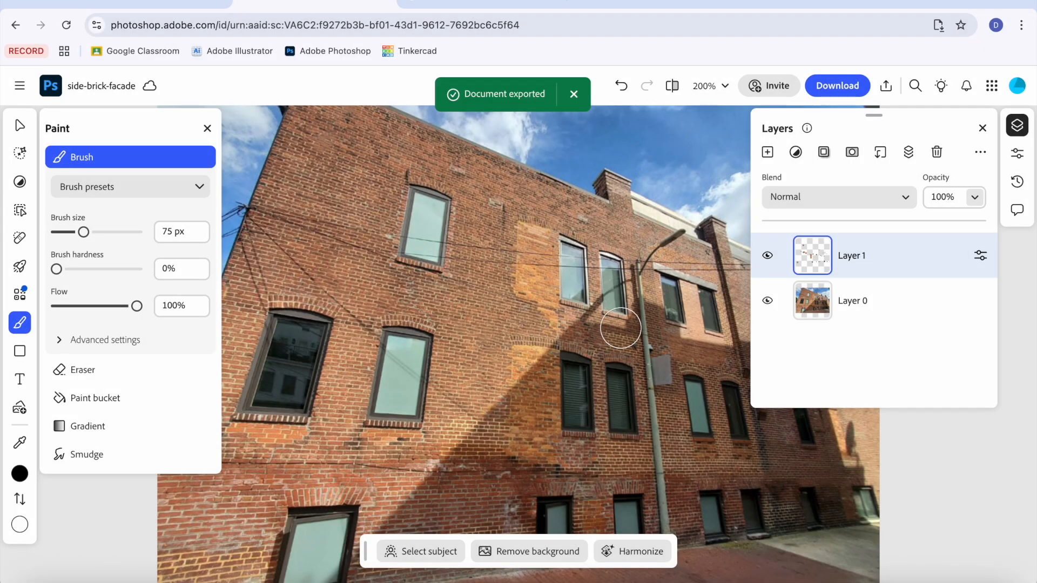
Step: Switch to Google Classroom, open the assignment Skill: Retouch Small Details and show the options for adding work
left_click(202, 4)
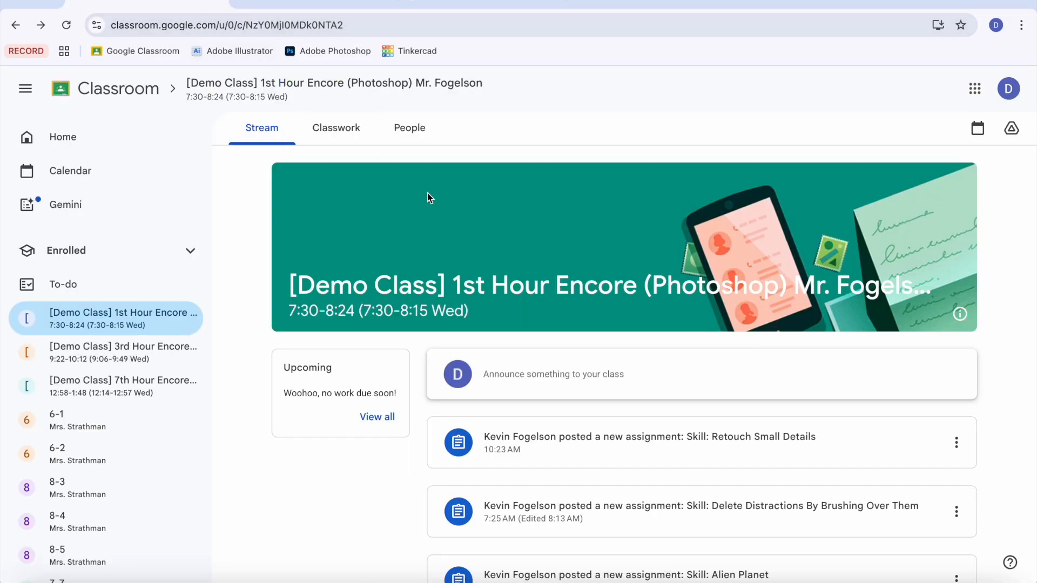
left_click(726, 431)
left_click(880, 182)
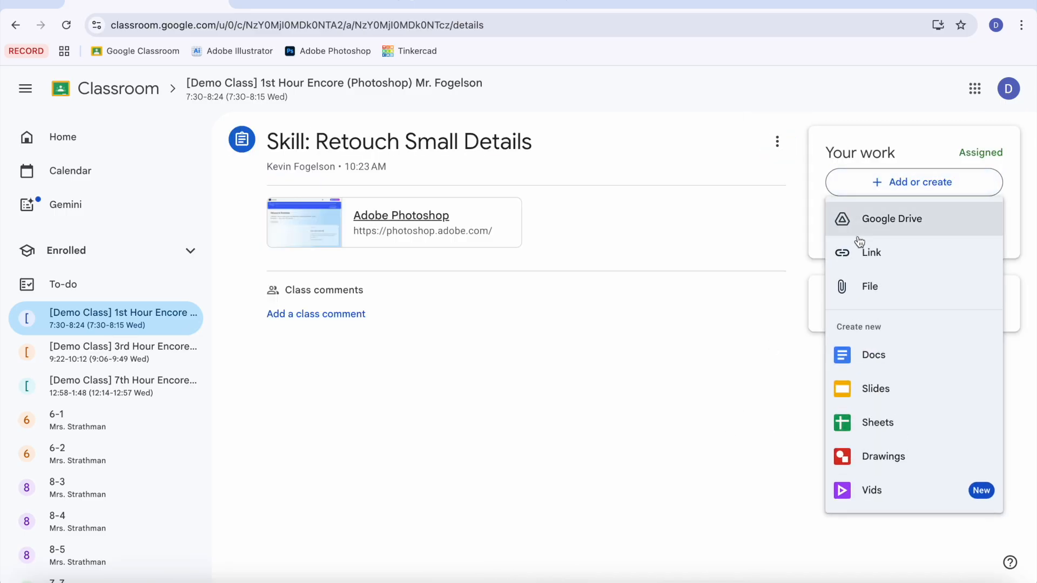
Step: Move the browser window aside to reveal the desktop and upload Spot Heal Photo.png to the assignment
left_click(870, 286)
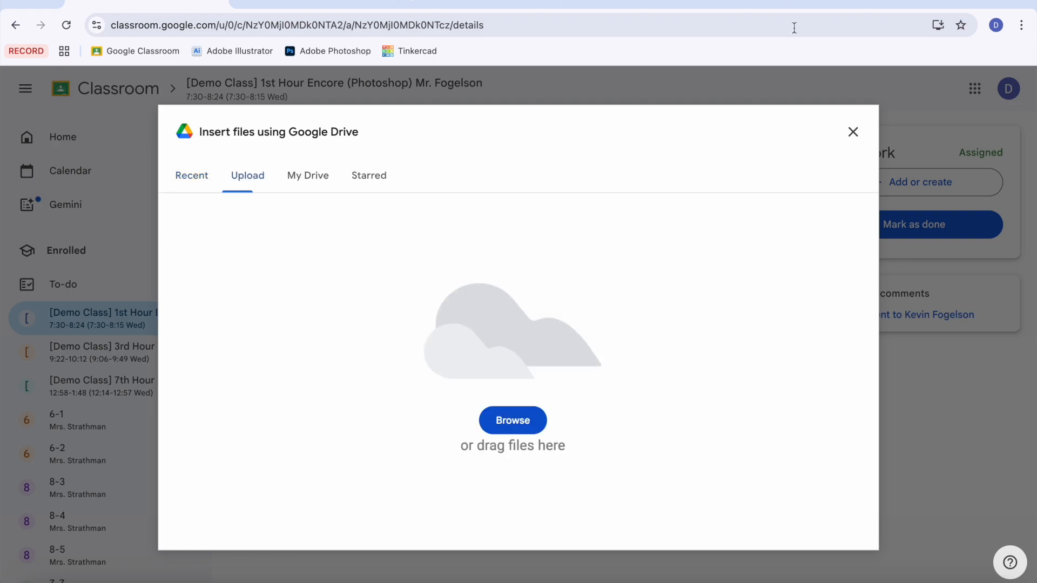
left_click_drag(775, 1, 581, 4)
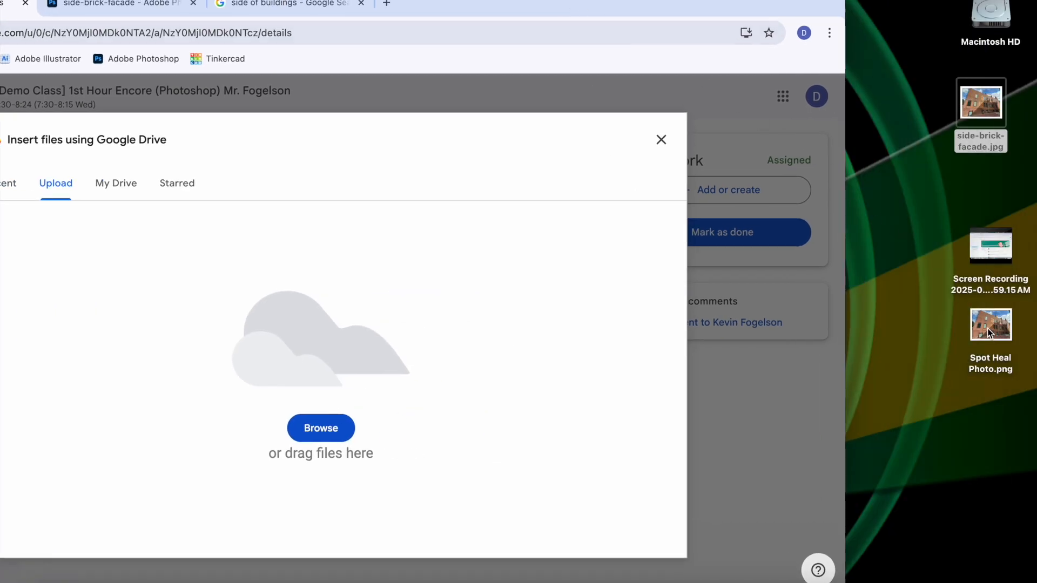
mouse_move(994, 325)
left_mouse_down()
mouse_move(494, 322)
mouse_move(508, 321)
left_mouse_up()
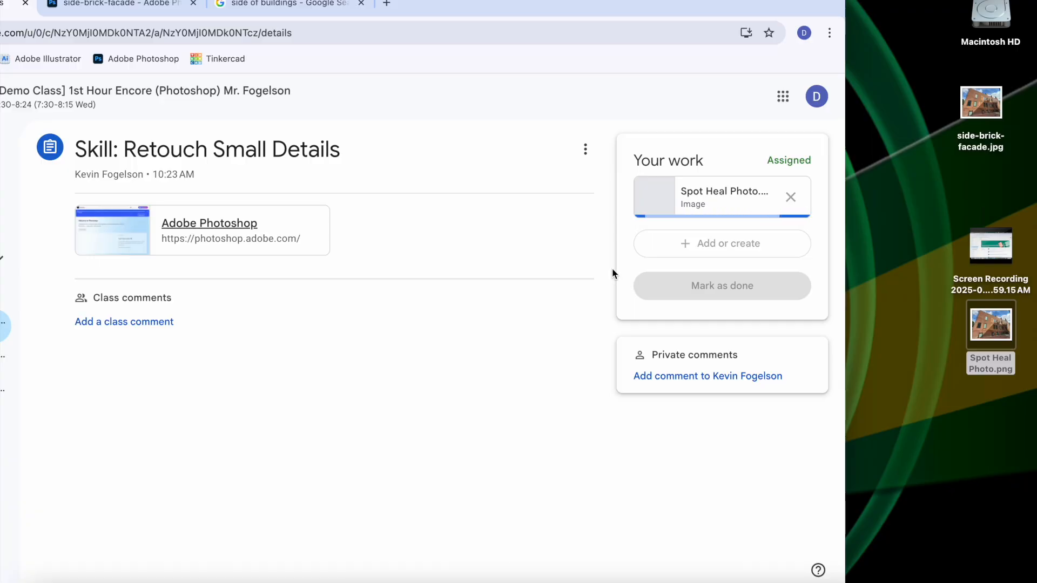
Step: Upload the original photo side-brick-facade.jpg from the desktop as a second attachment to the assignment
left_click(675, 243)
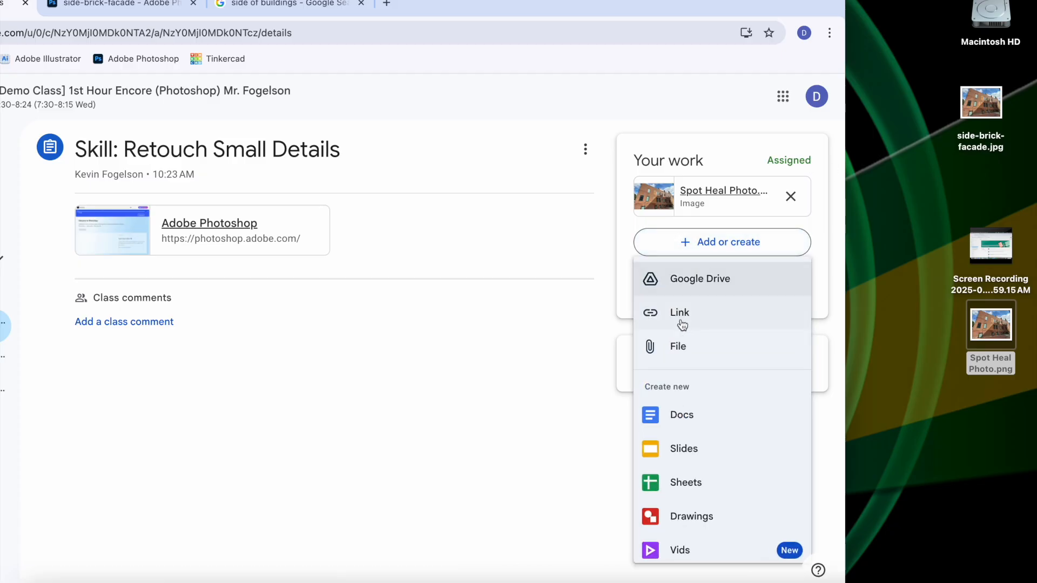
left_click(677, 350)
left_click_drag(981, 108, 403, 338)
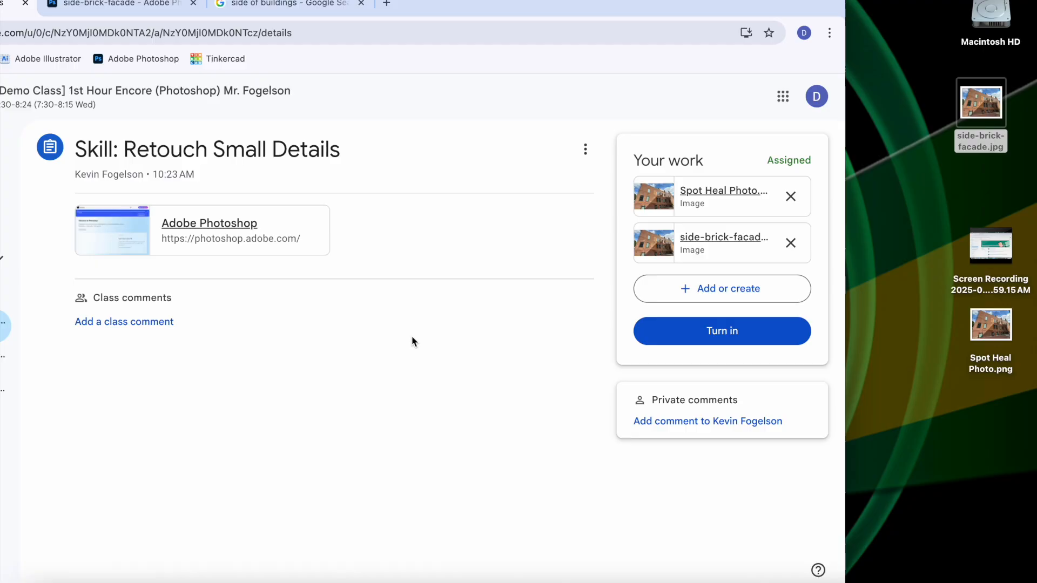
Step: Turn in the assignment with both attachments and move the browser window back over the desktop
left_click(674, 339)
left_click(453, 403)
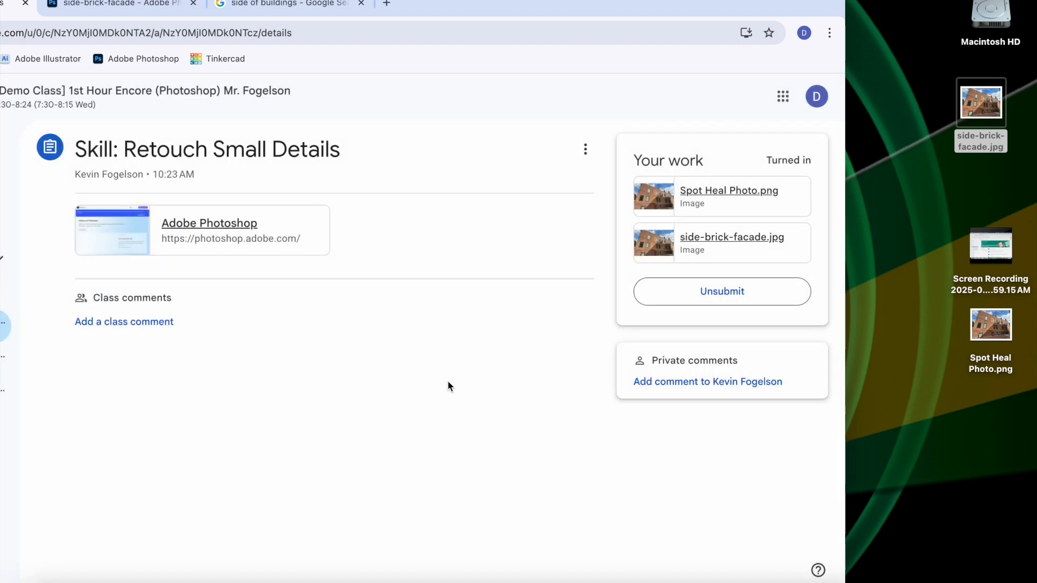
left_click_drag(438, 5, 604, 1)
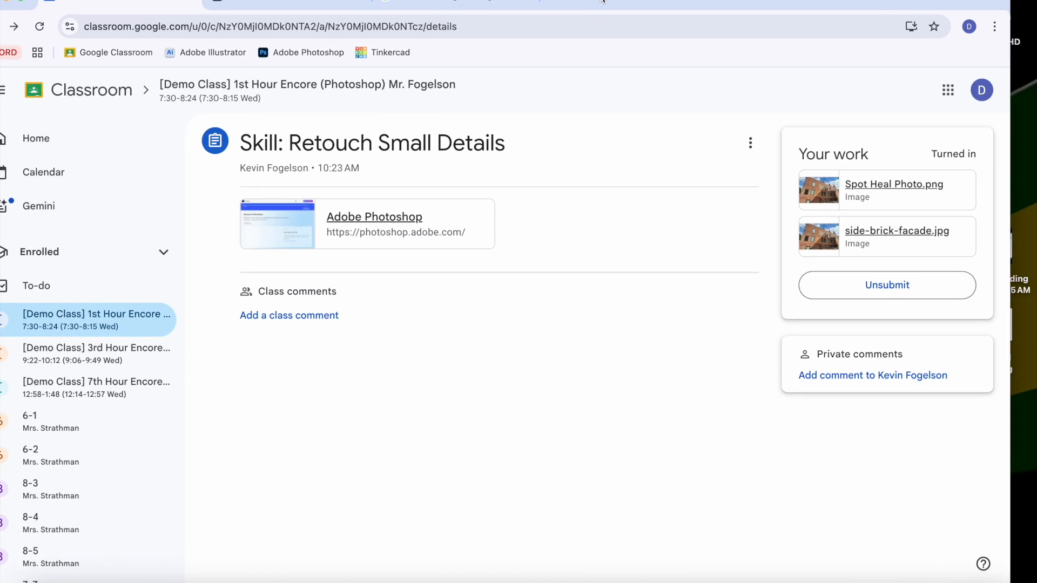